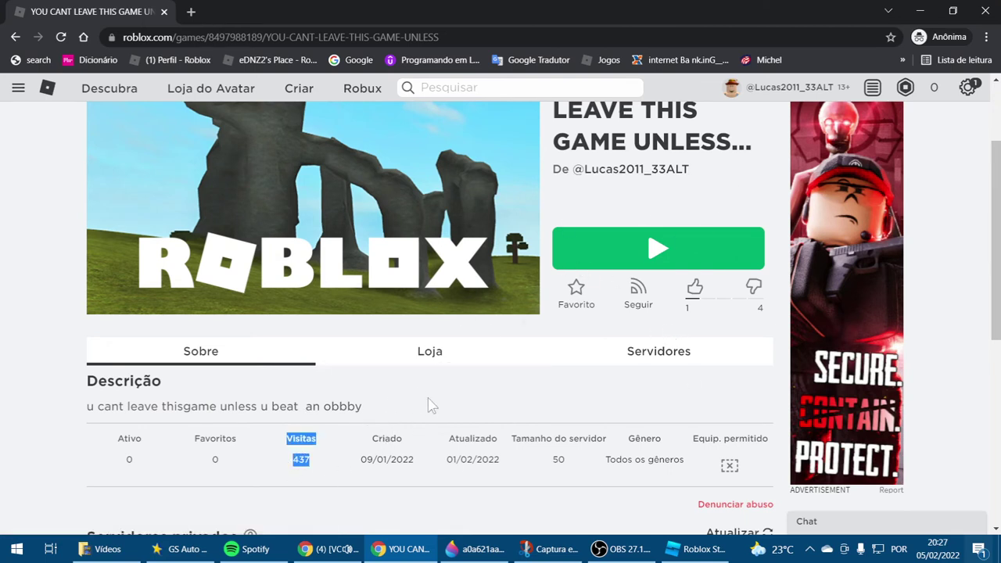
- Open the game creator's profile in a separate tab and return to the game's page
middle_click(626, 180)
click(289, 11)
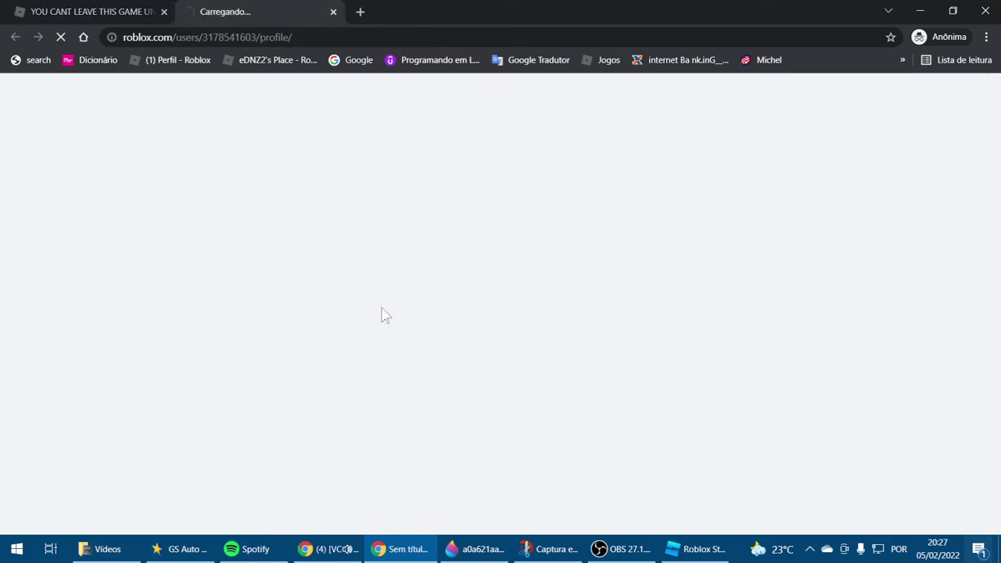
click(75, 10)
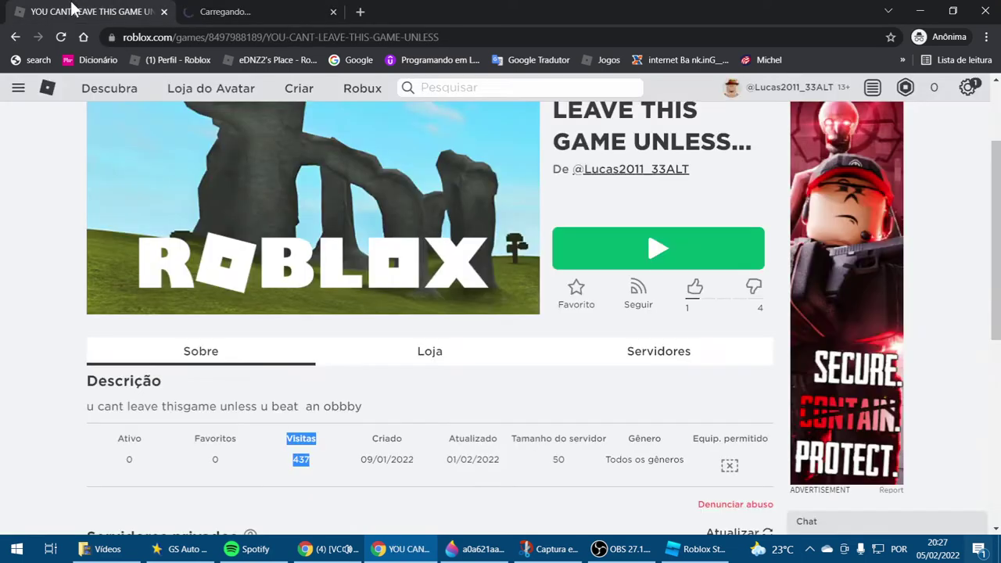
click(258, 10)
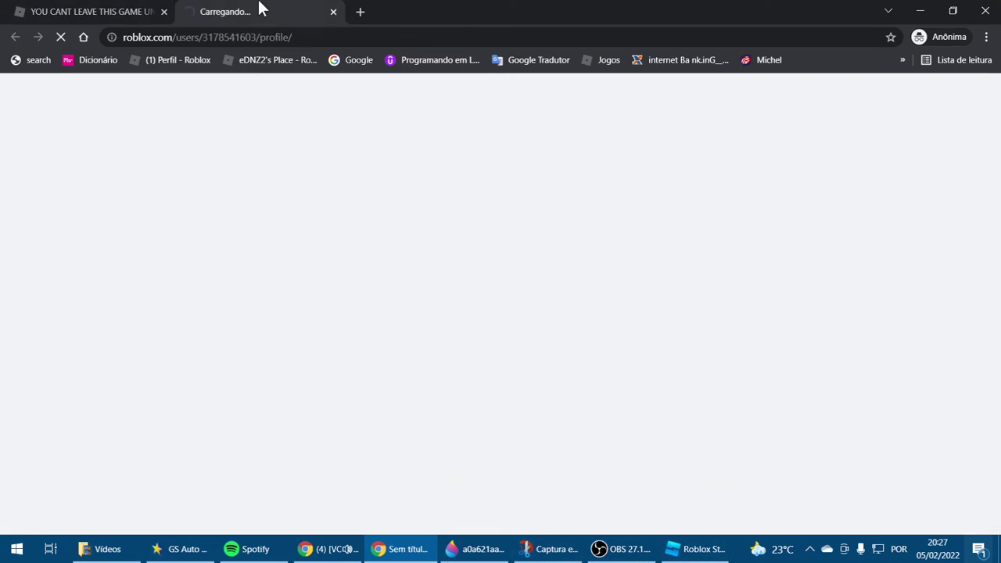
click(55, 9)
click(621, 549)
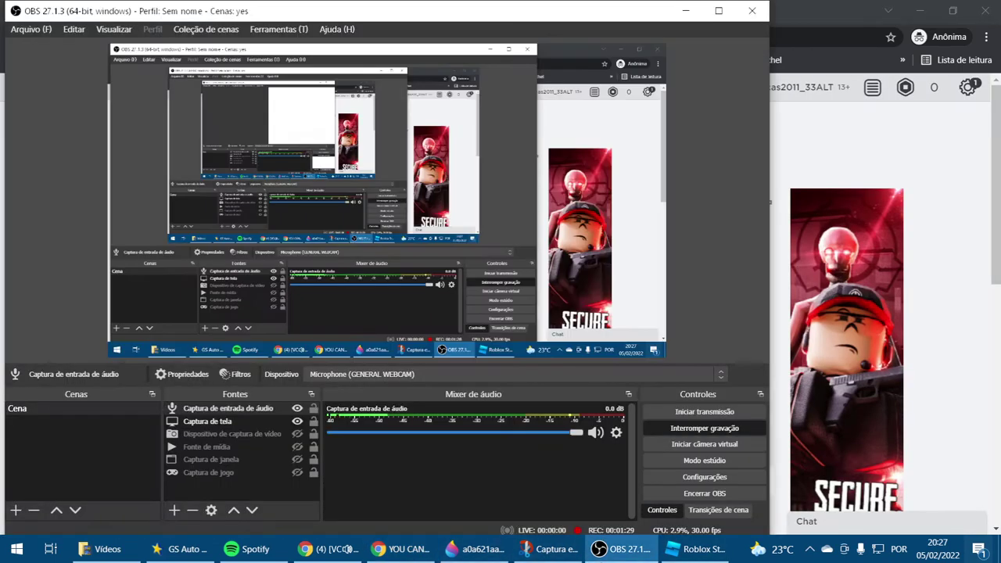
click(402, 549)
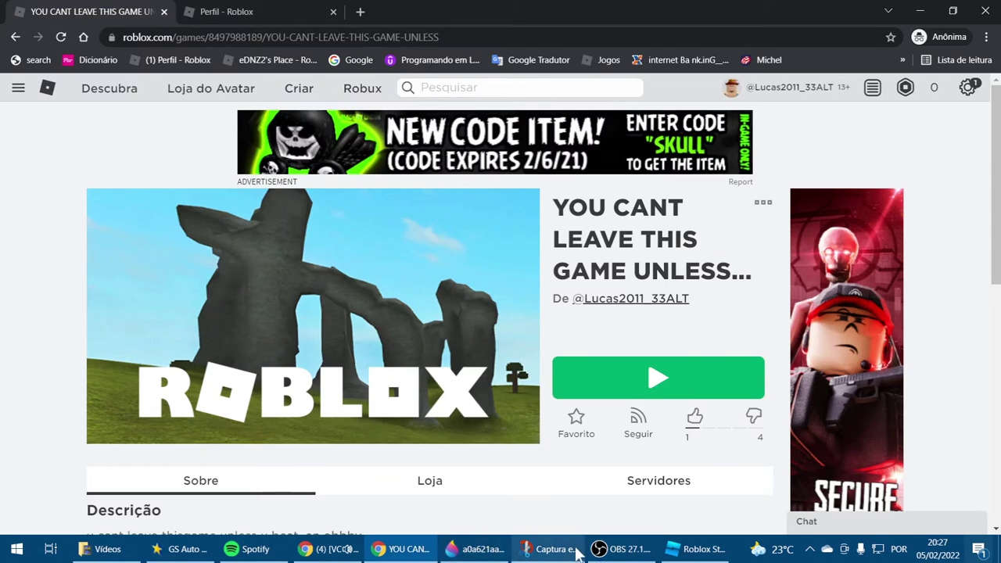
- Switch to Roblox Studio, ignore the auto-recovery file and create a new place from the Classic Baseplate template
click(696, 549)
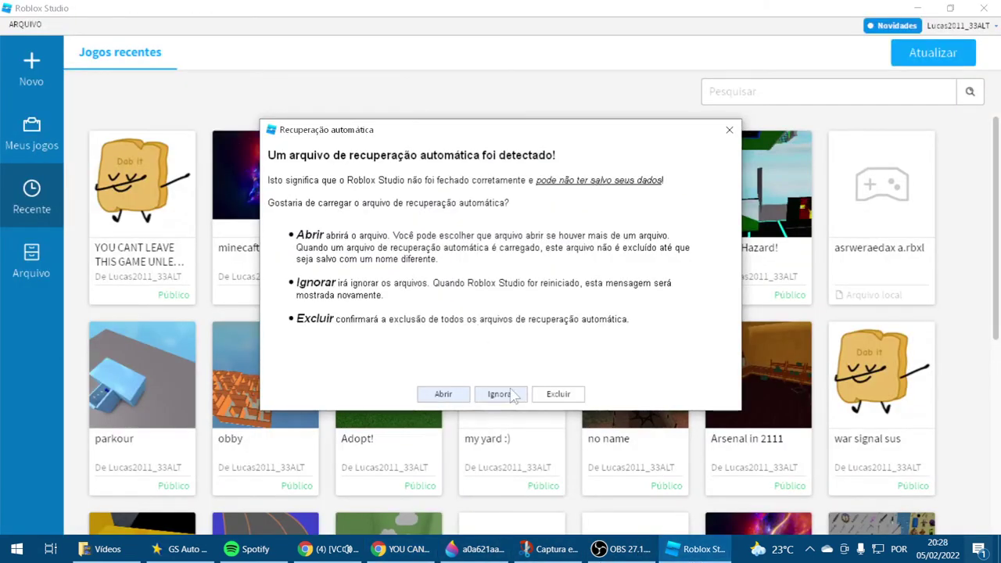
click(513, 395)
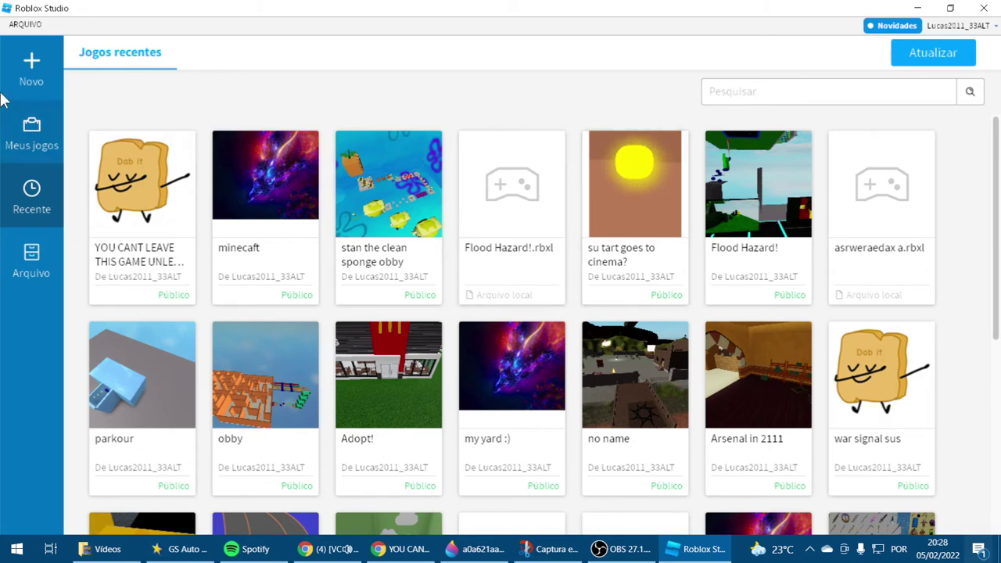
click(27, 80)
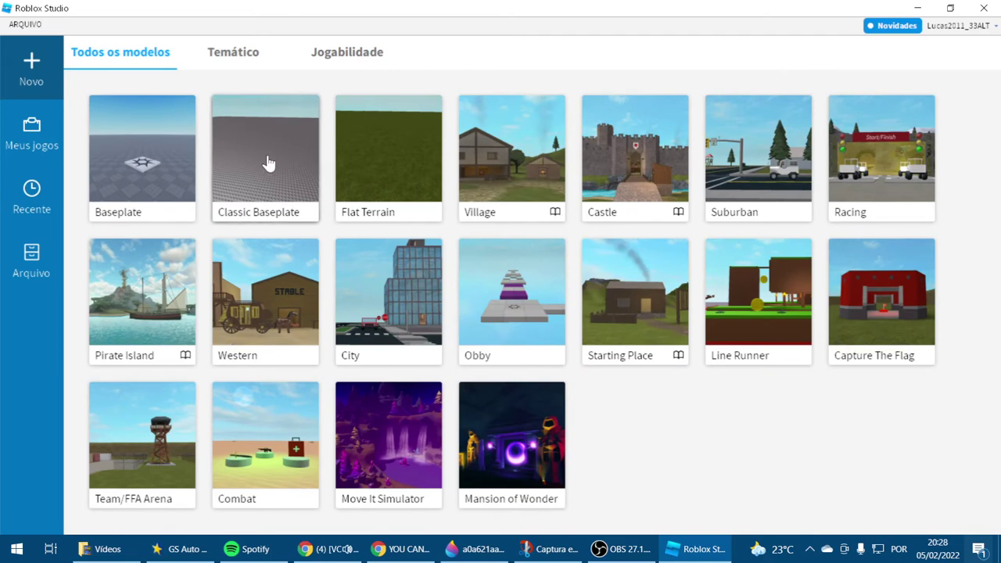
click(267, 162)
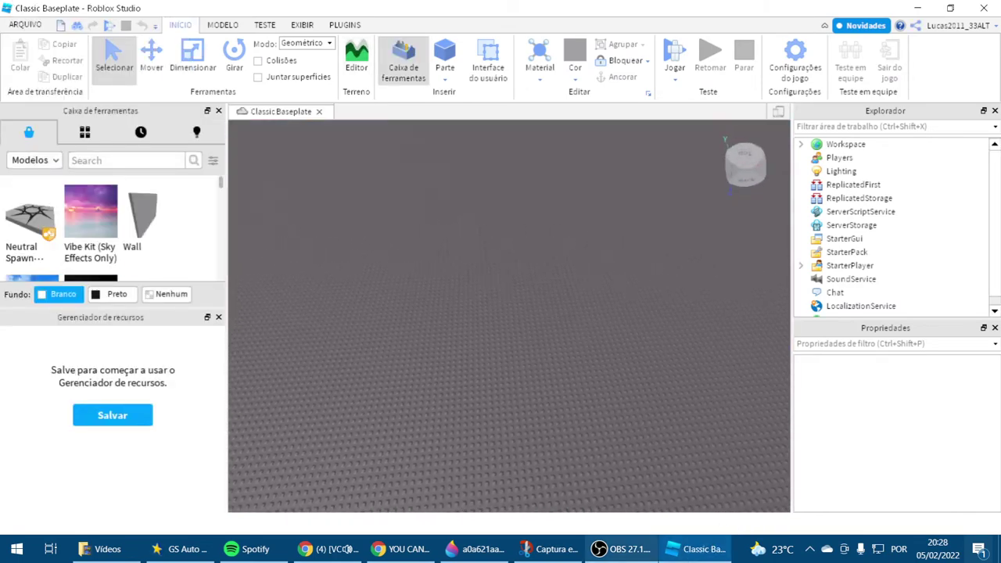
click(623, 550)
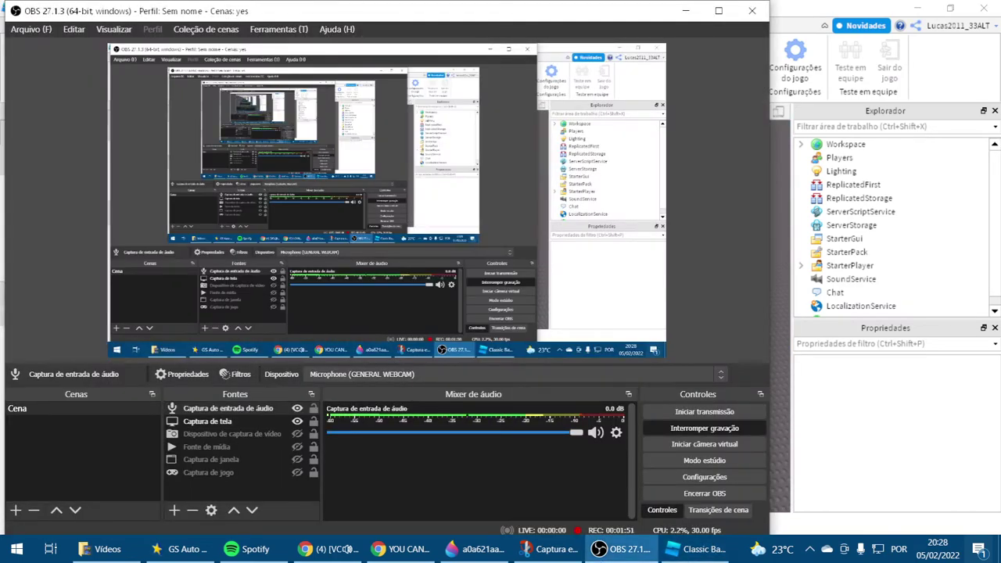
click(621, 550)
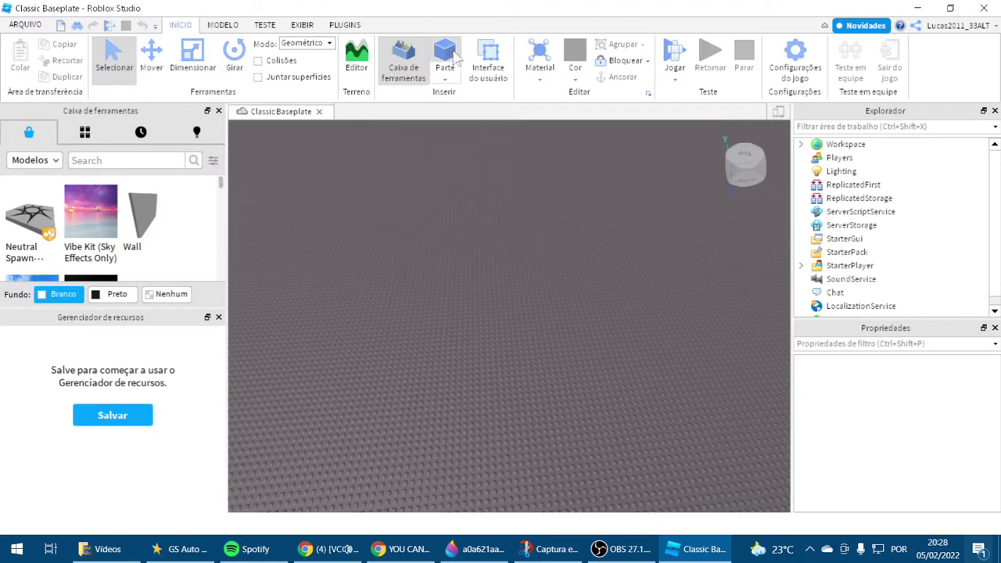
- Insert a part on the baseplate and scale it upward into a tall, thin pillar
click(450, 56)
key(ctrl+3)
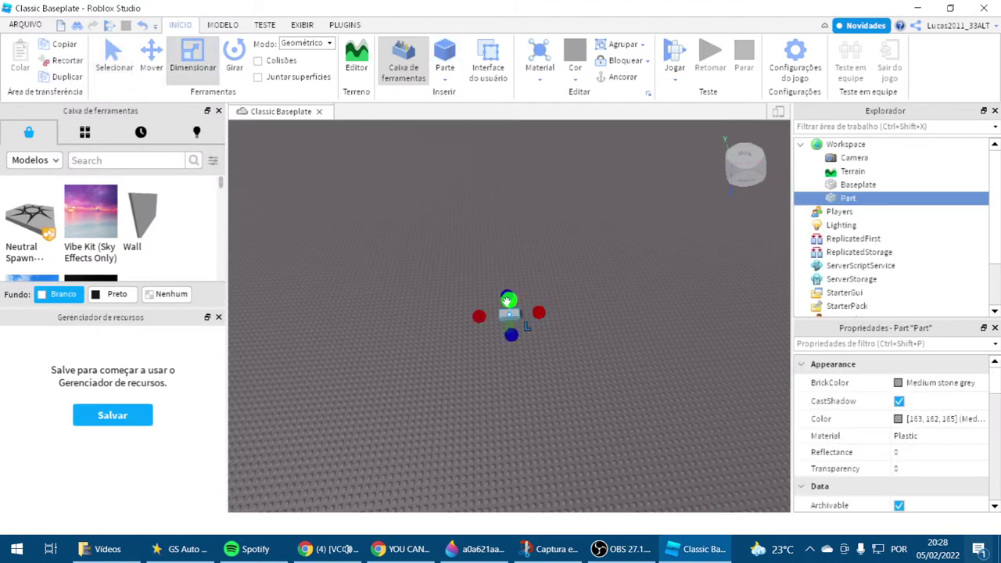
drag(507, 301, 512, 183)
right_drag(511, 190, 512, 149)
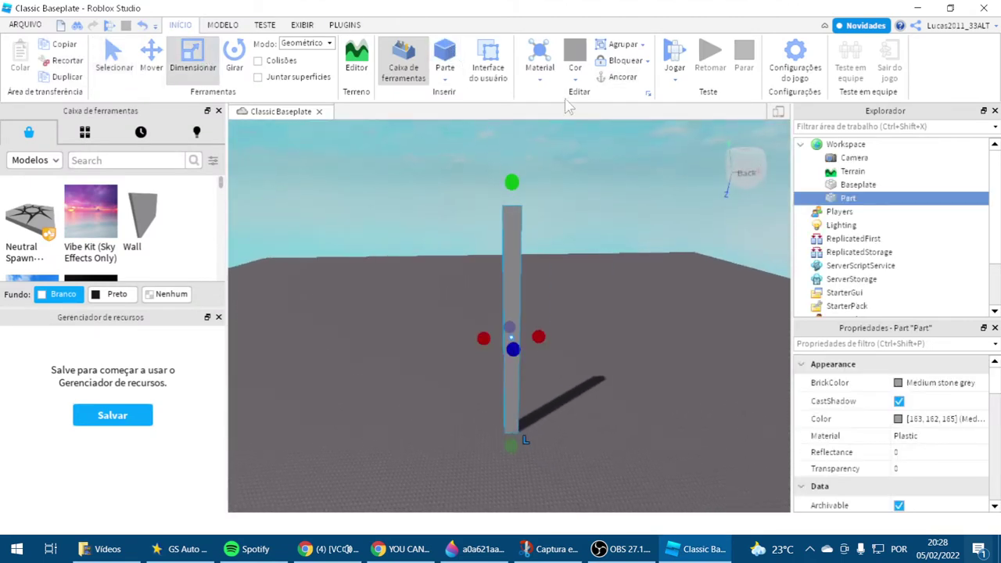
- Set the Technology property of Lighting to Compatibility
click(843, 225)
scroll(933, 450, down, 3)
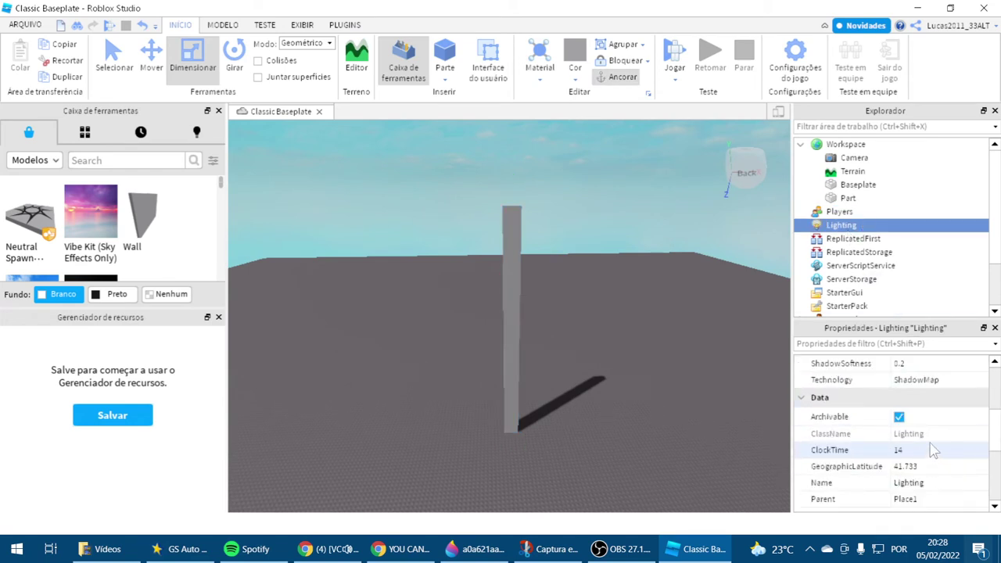
click(905, 381)
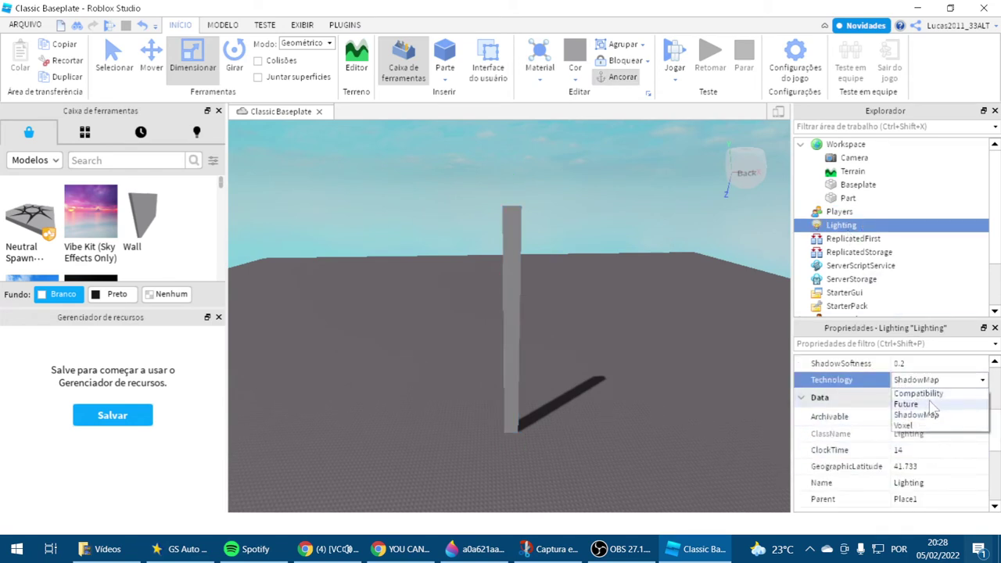
click(919, 393)
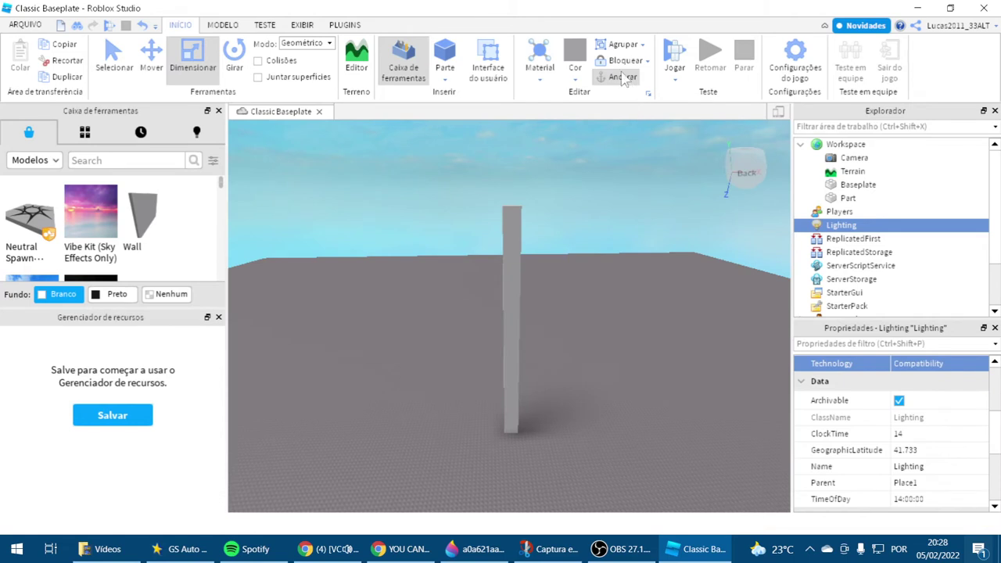
- Scale the pillar outward along both horizontal axes into a large, wide block
click(495, 250)
click(509, 254)
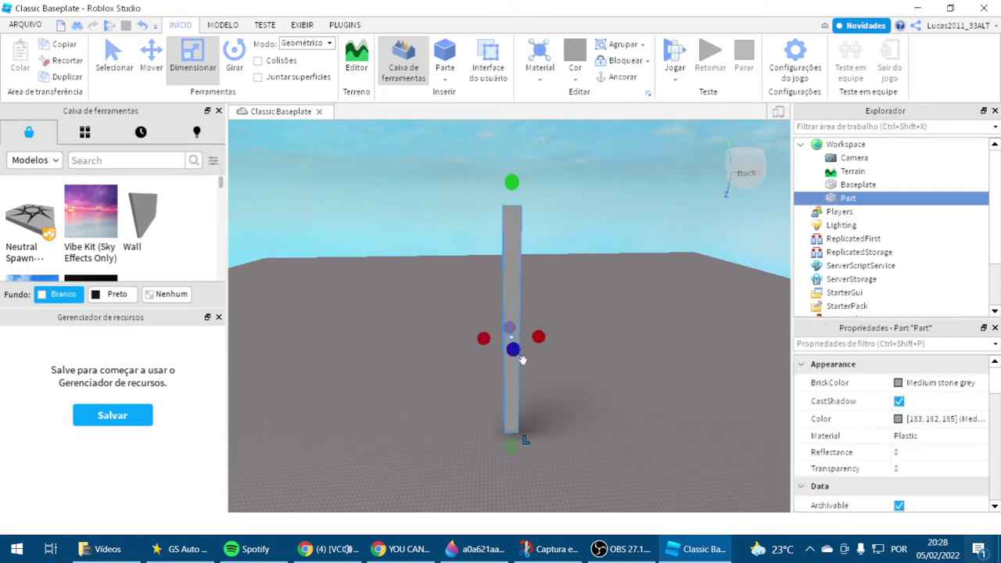
right_drag(511, 347, 318, 416)
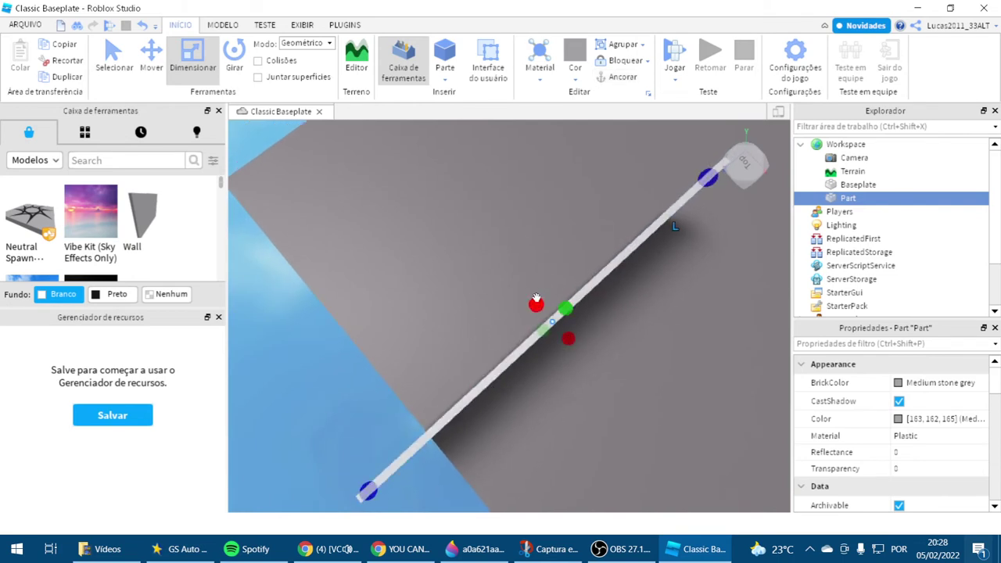
drag(537, 300, 477, 177)
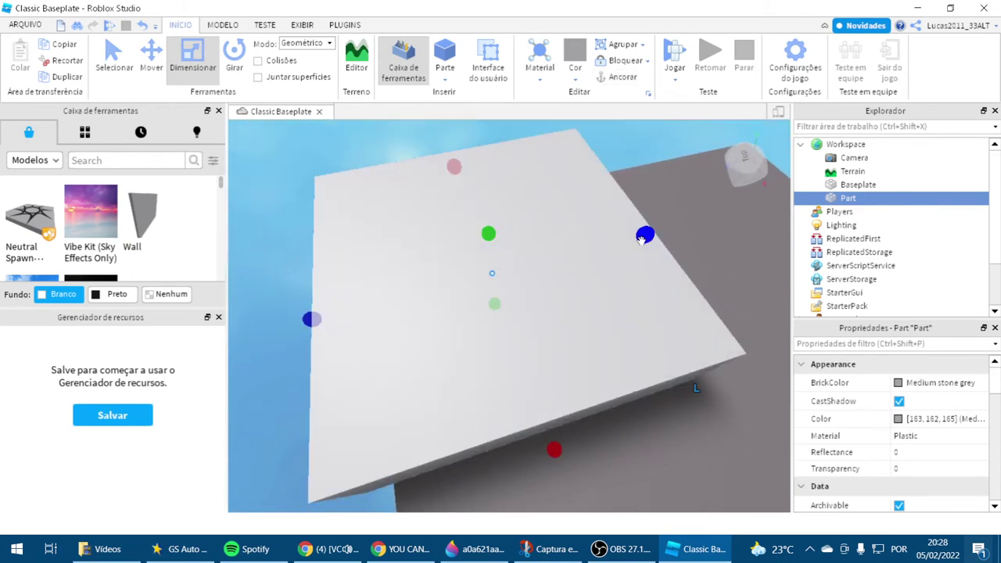
drag(641, 240, 646, 237)
right_drag(642, 237, 646, 237)
drag(612, 336, 633, 359)
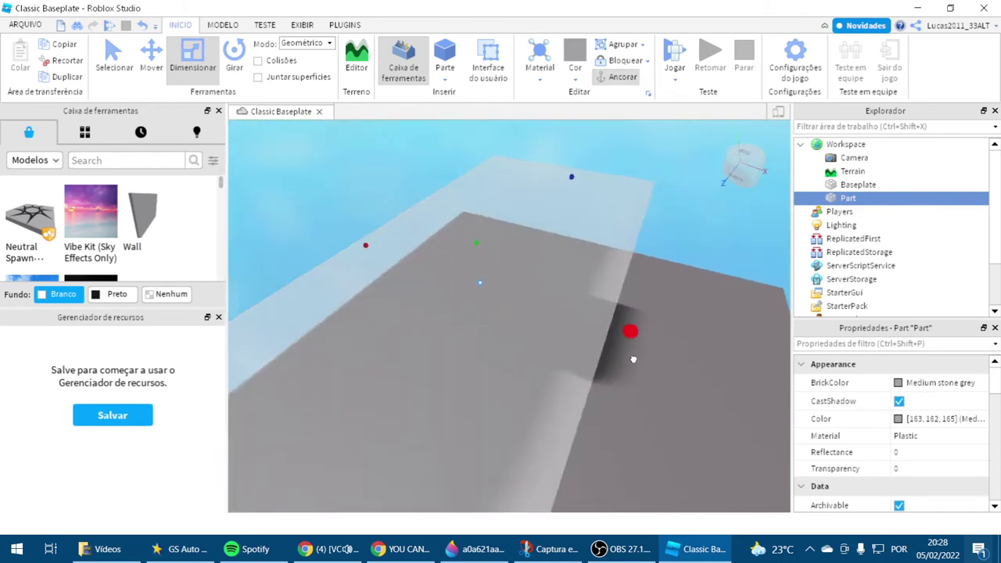
right_drag(633, 359, 602, 284)
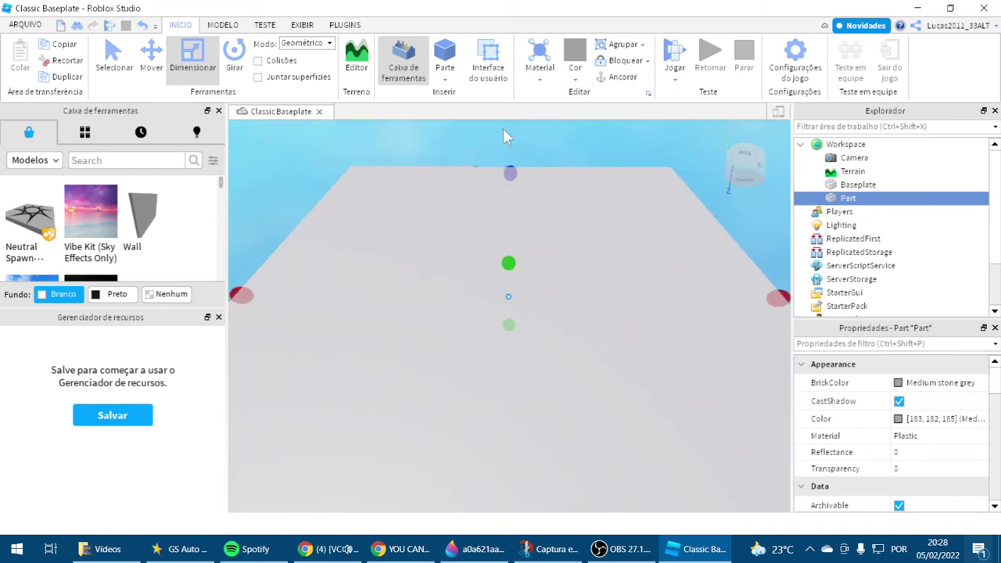
- Split the block with Double Axis Cut at two nearby points around the middle of its top face
click(344, 25)
click(289, 70)
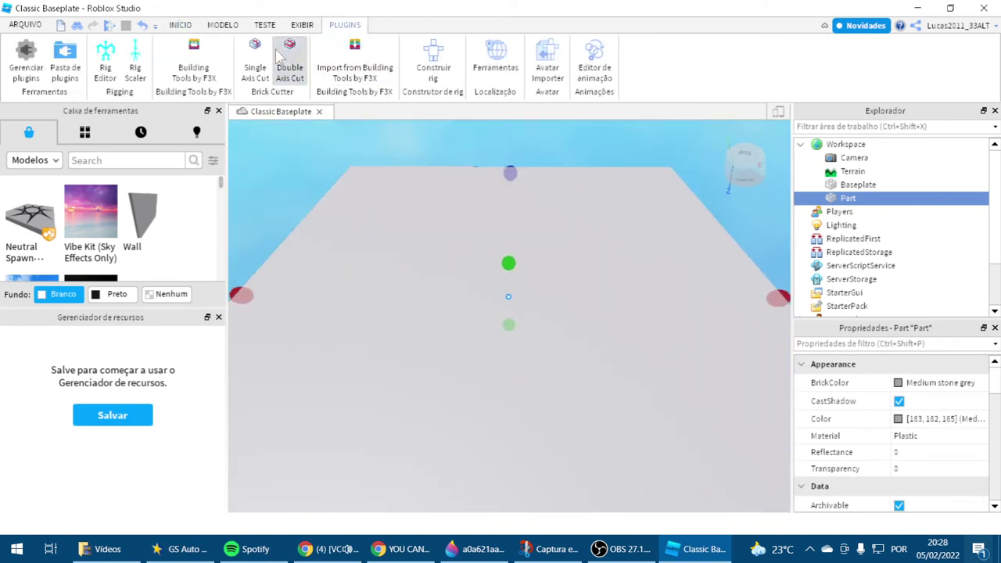
click(473, 329)
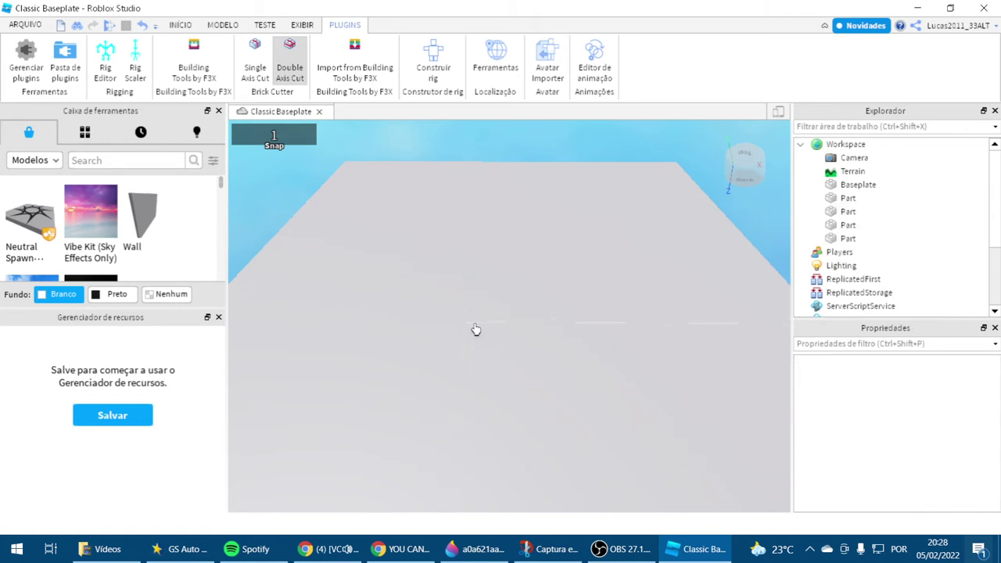
click(484, 334)
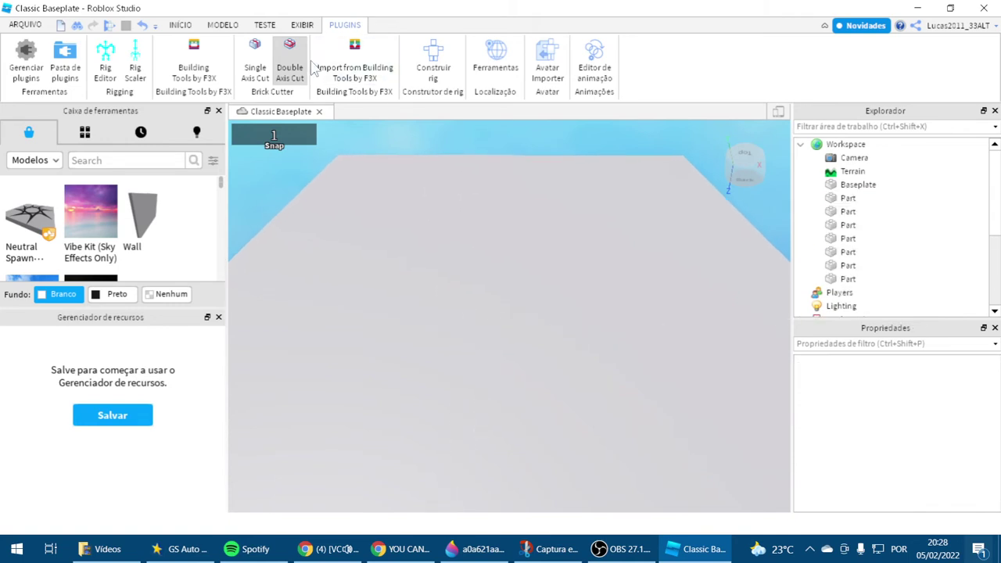
click(289, 70)
- Delete the small piece between the cuts to leave a vertical shaft through the block
scroll(495, 324, up, 3)
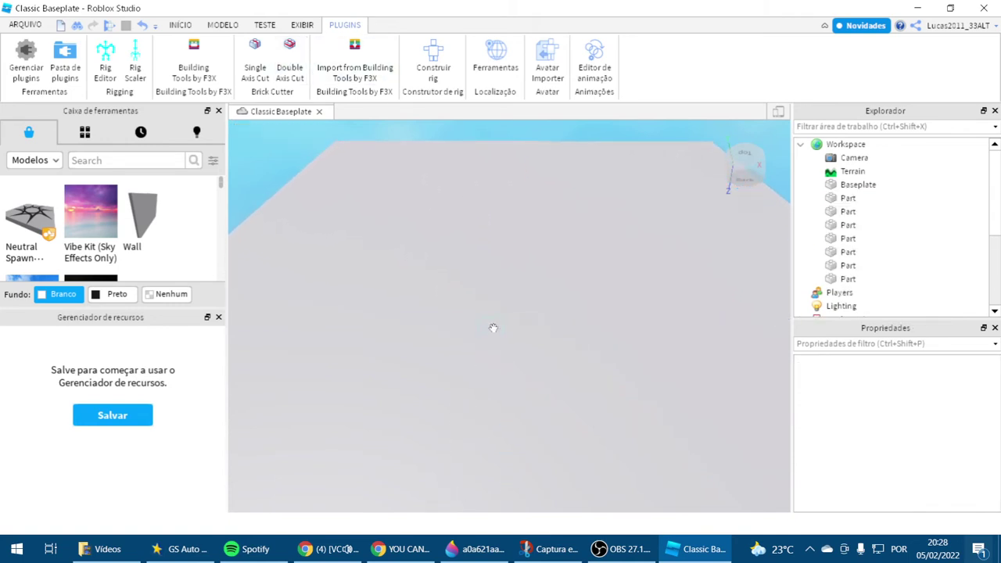
click(492, 327)
key(Delete)
scroll(492, 325, up, 5)
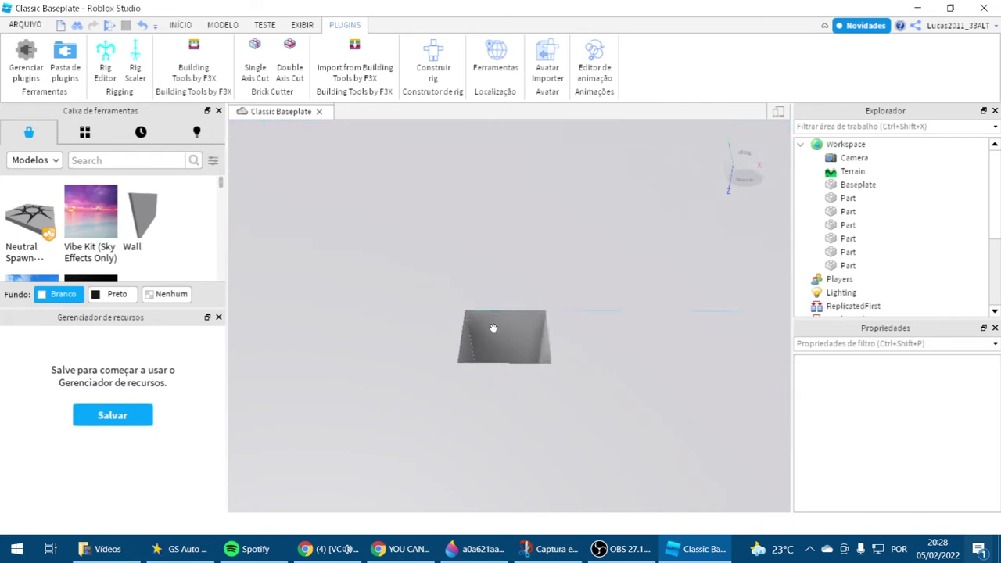
- Select a piece beside the shaft and resize it from inside to open a passage near the baseplate
scroll(506, 491, down, 4)
right_drag(578, 416, 568, 412)
scroll(577, 416, up, 2)
click(577, 416)
scroll(568, 413, down, 5)
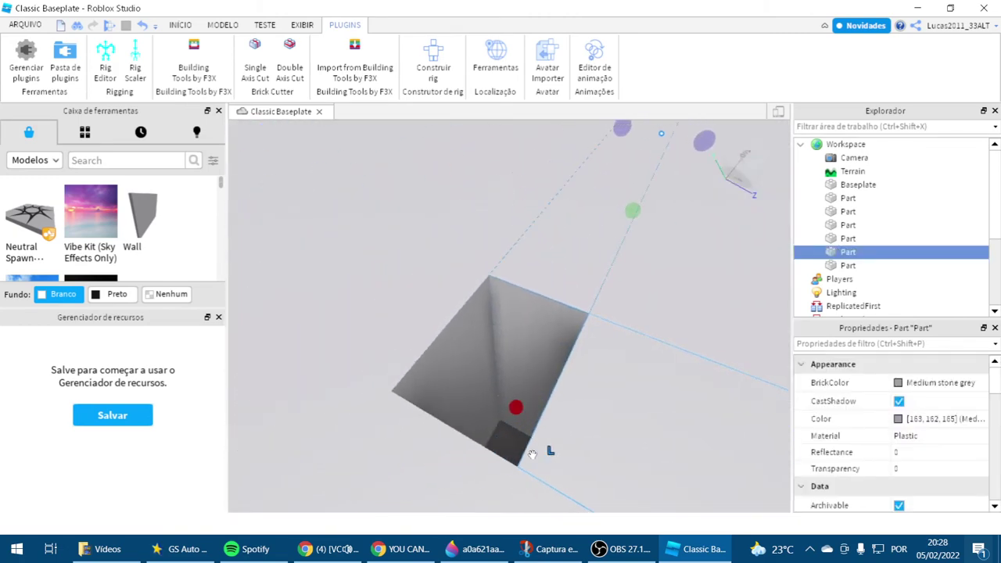
scroll(516, 406, up, 6)
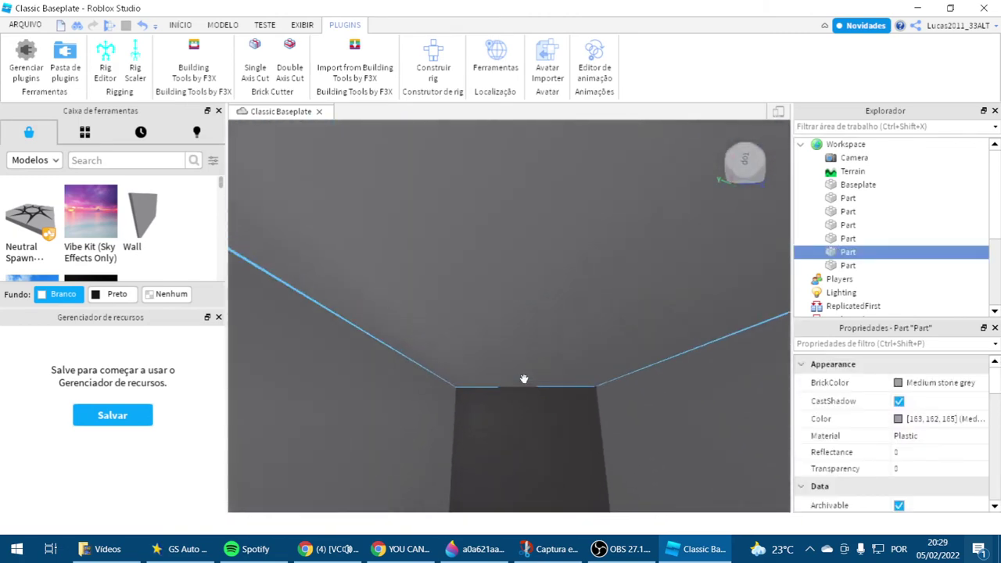
right_drag(525, 383, 525, 383)
drag(483, 357, 478, 300)
right_drag(477, 300, 478, 303)
- Select a large piece next to the shaft and move its side face to adjust the passage width
scroll(477, 301, down, 4)
scroll(479, 303, down, 5)
scroll(479, 303, up, 10)
click(576, 302)
right_drag(576, 302, 577, 302)
scroll(577, 302, down, 5)
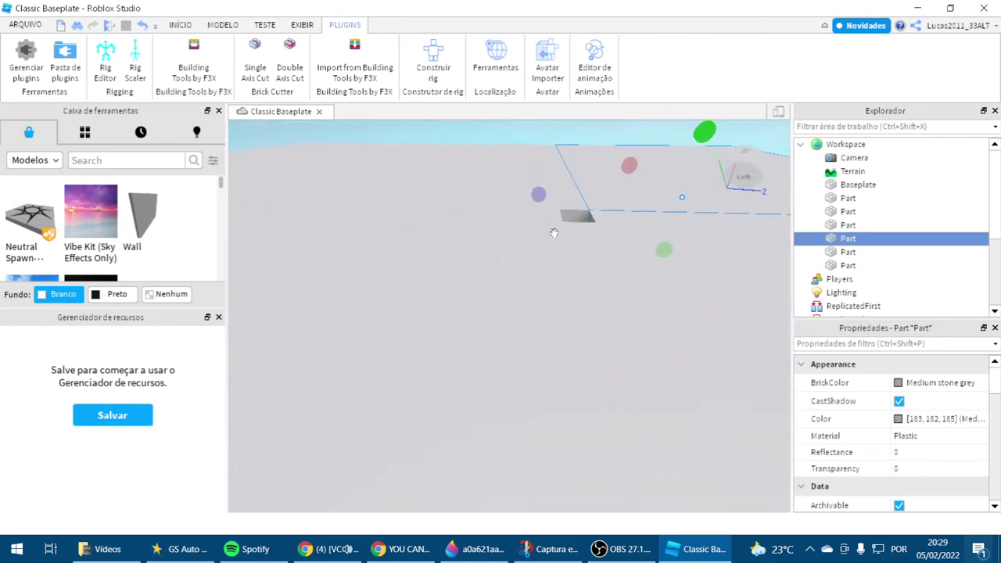
scroll(599, 223, up, 1)
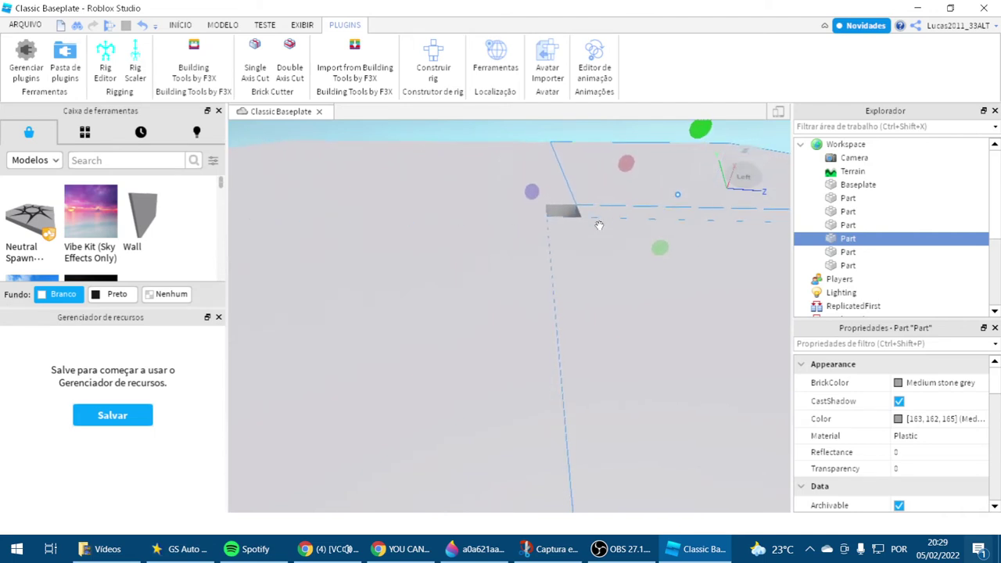
click(599, 223)
click(601, 211)
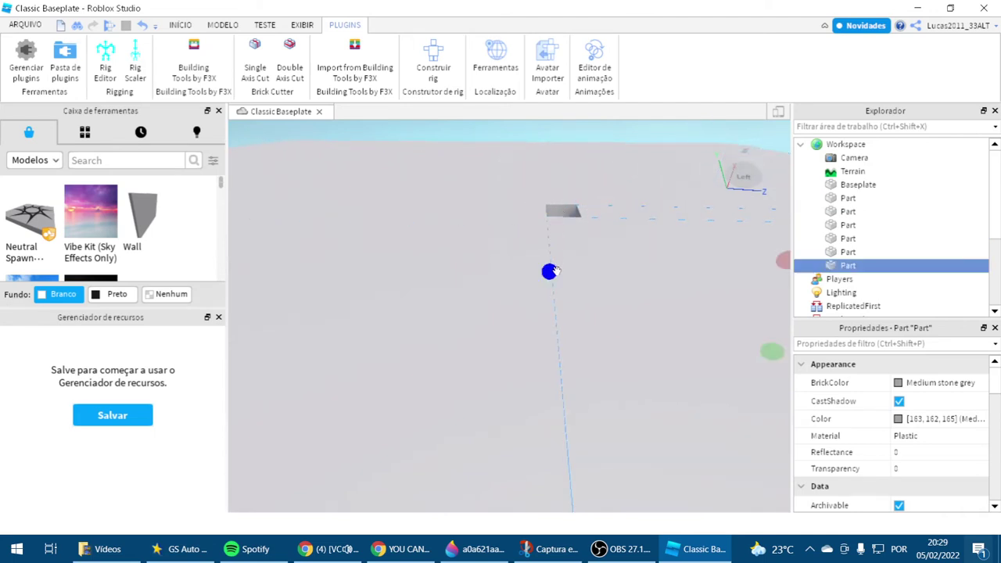
drag(556, 271, 577, 272)
- Duplicate the large piece beside the shaft and reduce the copy's height
right_drag(590, 245, 588, 237)
scroll(588, 236, up, 3)
click(588, 237)
scroll(588, 237, down, 3)
key(ctrl+d)
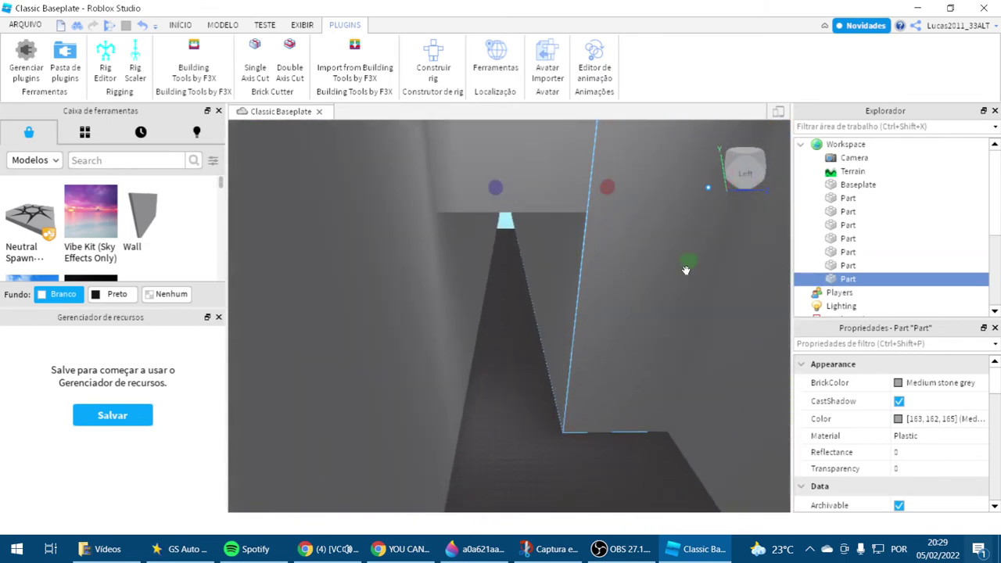
drag(635, 236, 641, 280)
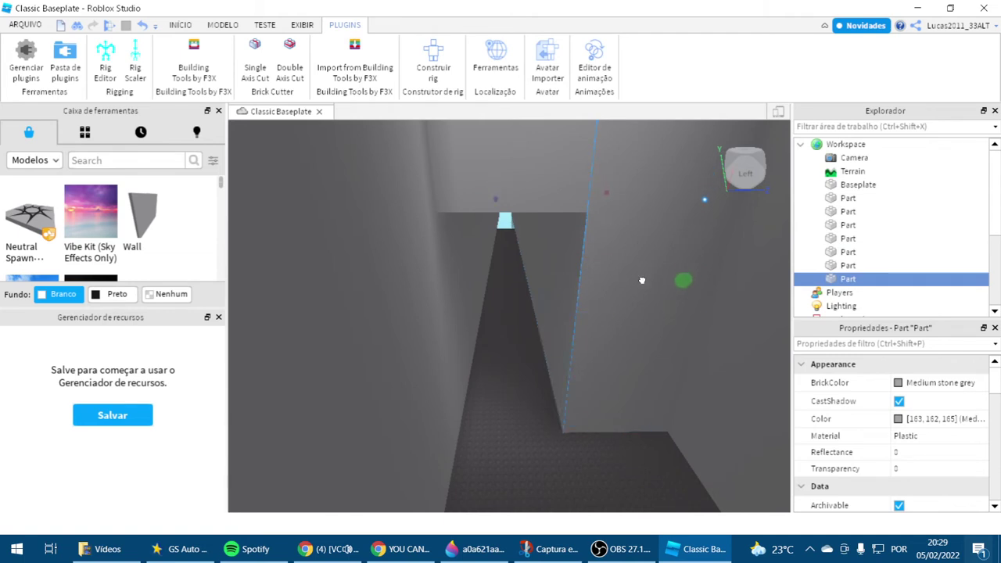
right_drag(690, 277, 695, 279)
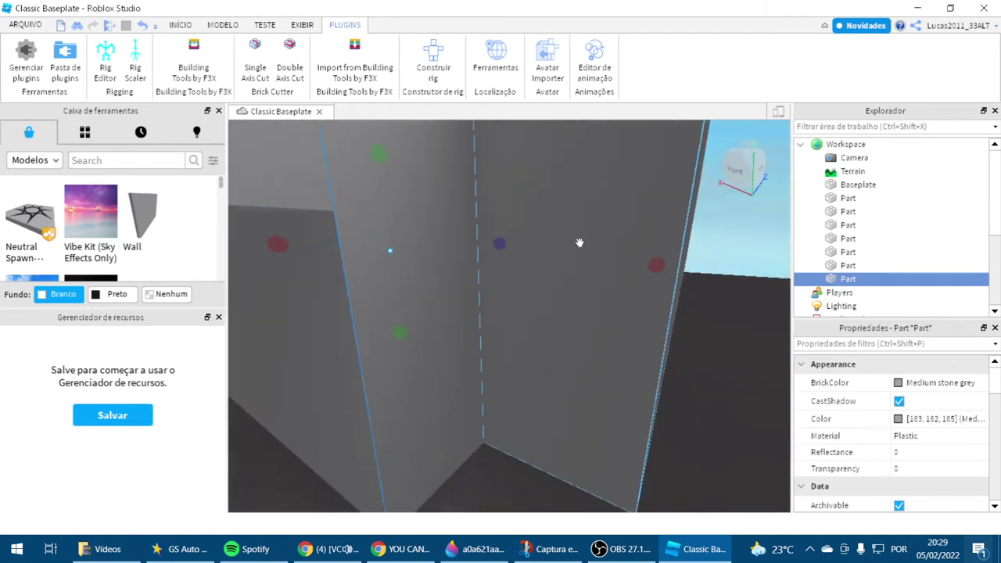
- Resize the duplicated piece sideways and extend it across the passage to close off its open far end
drag(500, 243, 469, 243)
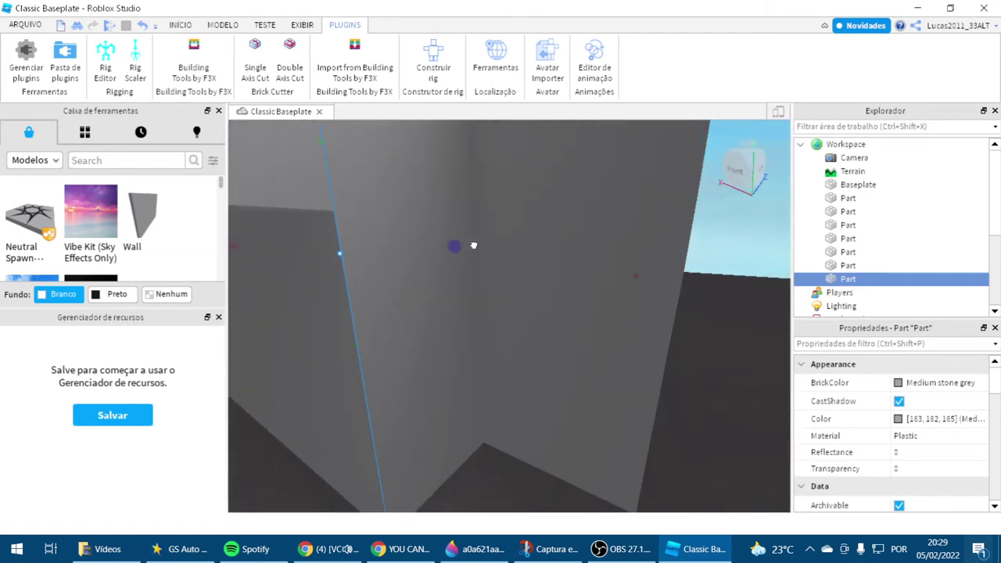
drag(636, 274, 491, 241)
right_drag(475, 240, 473, 241)
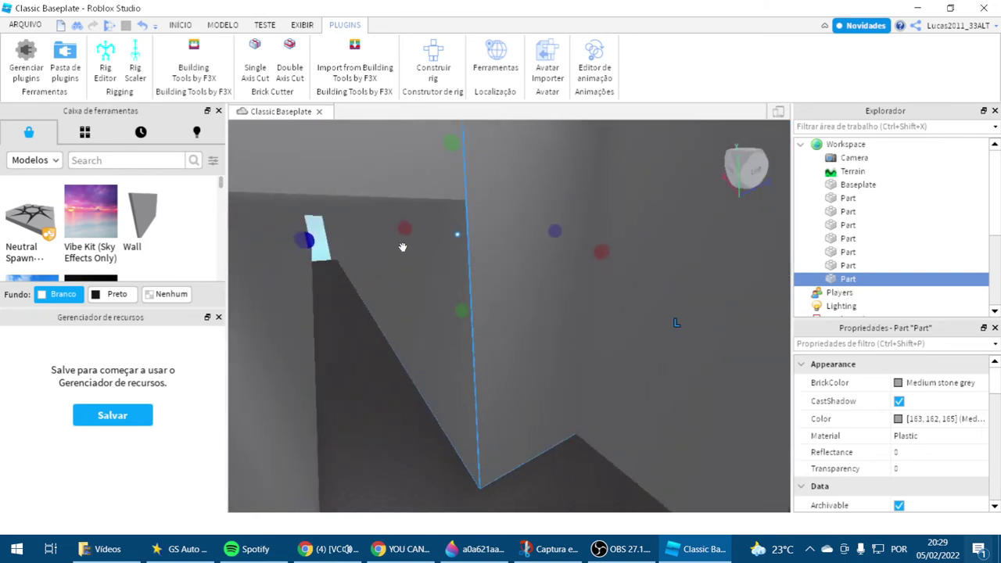
drag(313, 237, 253, 273)
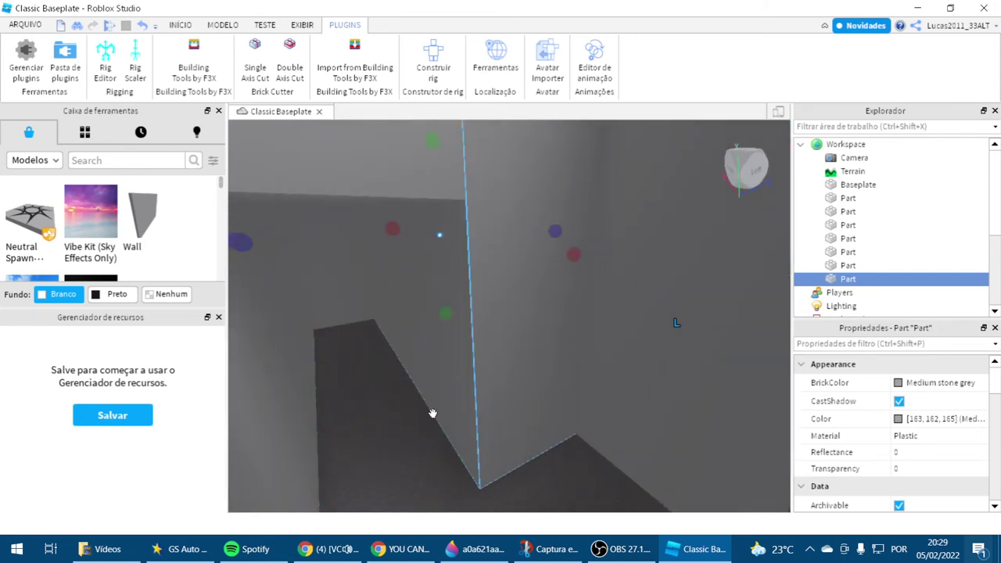
click(433, 412)
click(411, 423)
right_drag(410, 420, 409, 420)
scroll(409, 420, down, 8)
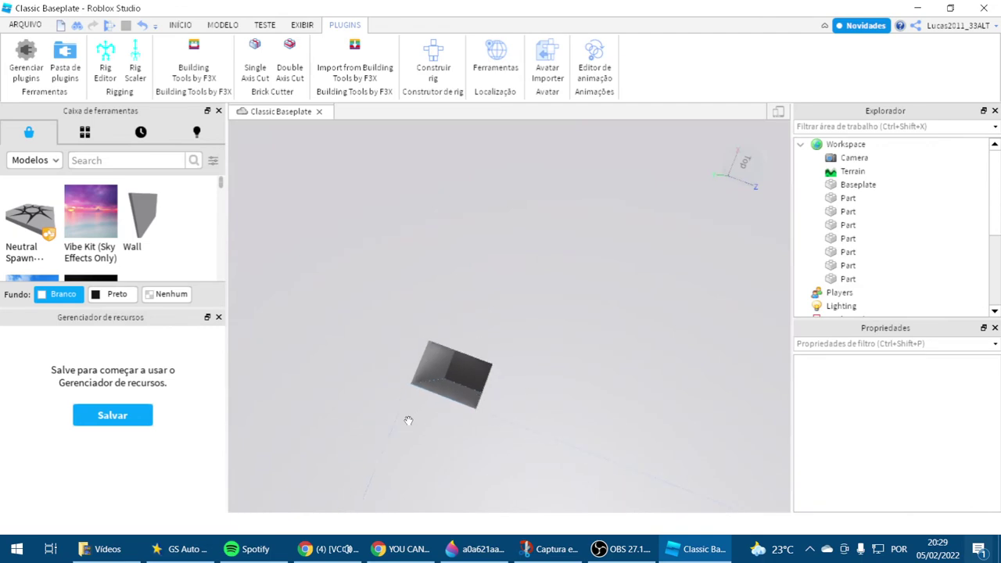
key(ctrl+a)
right_drag(466, 245, 464, 247)
scroll(467, 372, up, 5)
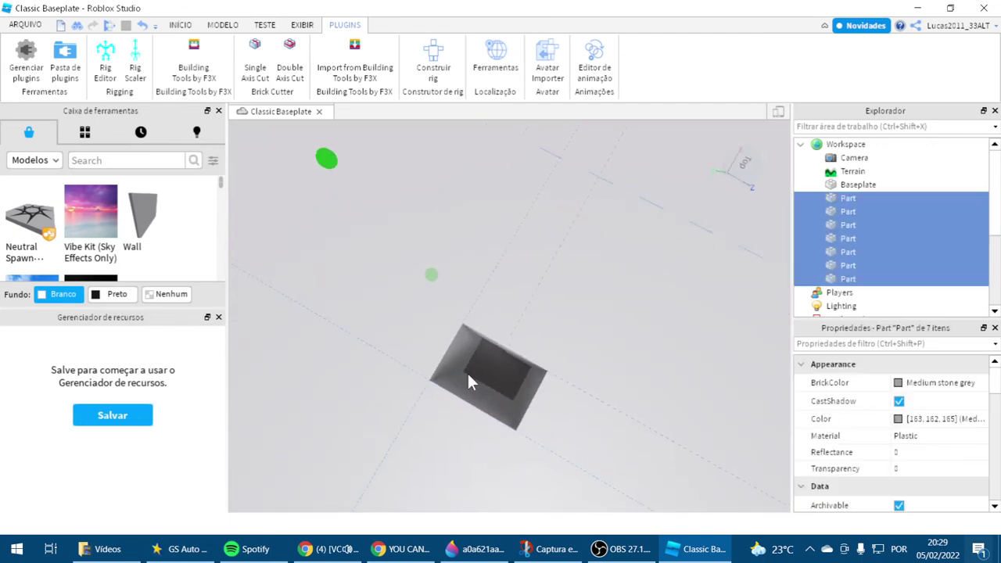
click(482, 375)
click(635, 548)
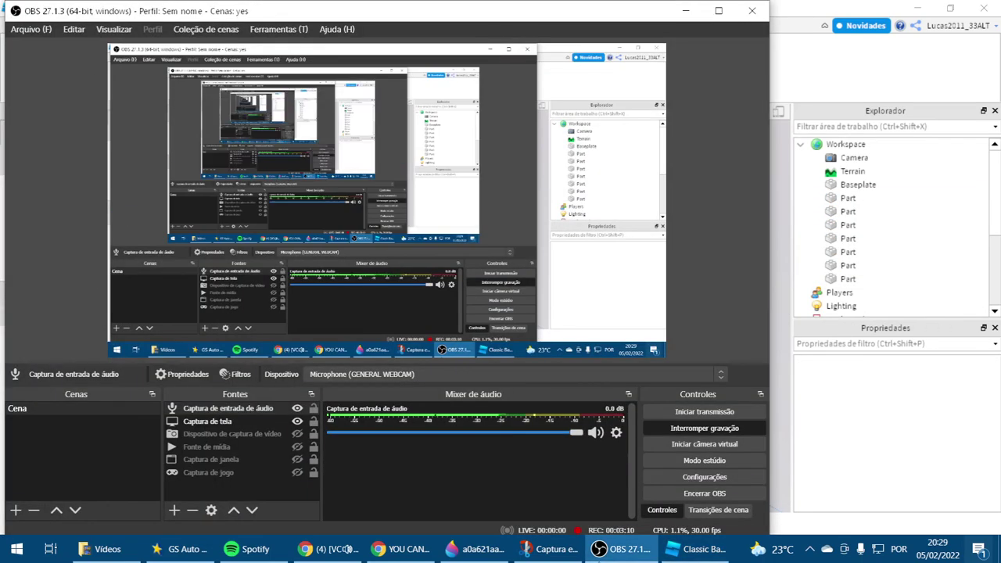
click(635, 548)
scroll(495, 351, up, 6)
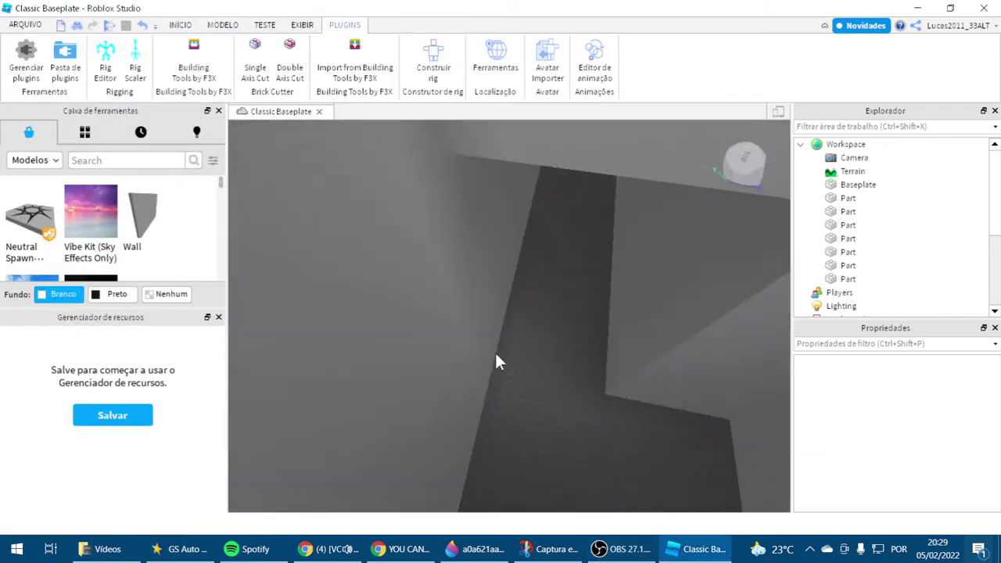
scroll(495, 353, down, 10)
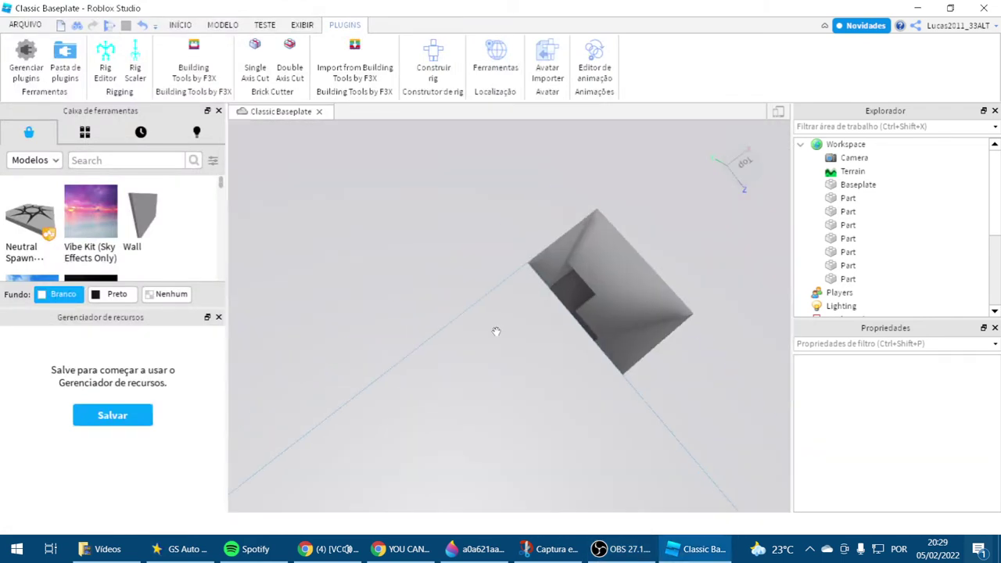
- Select all parts of the block and color them Smoky grey
key(ctrl+a)
click(180, 24)
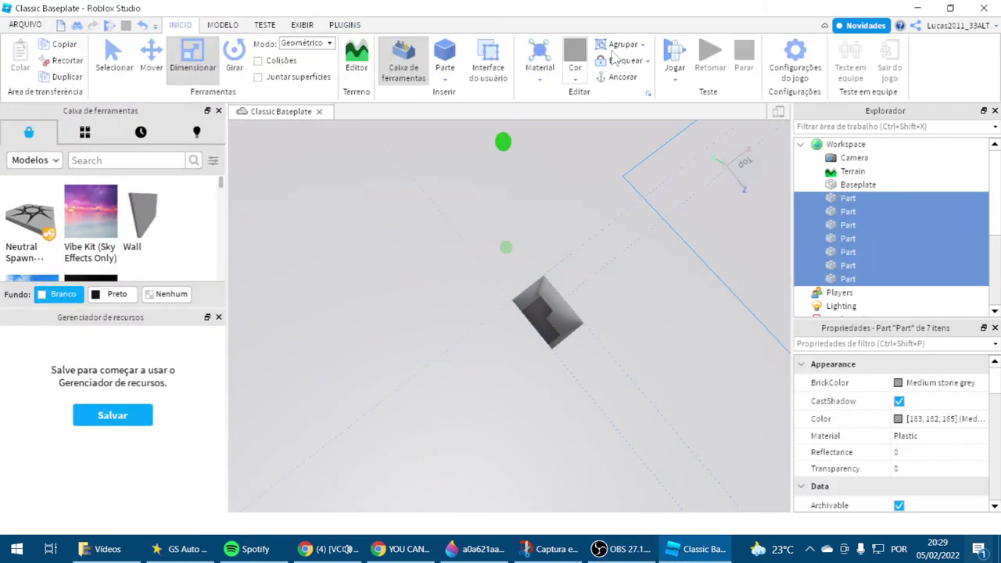
click(575, 74)
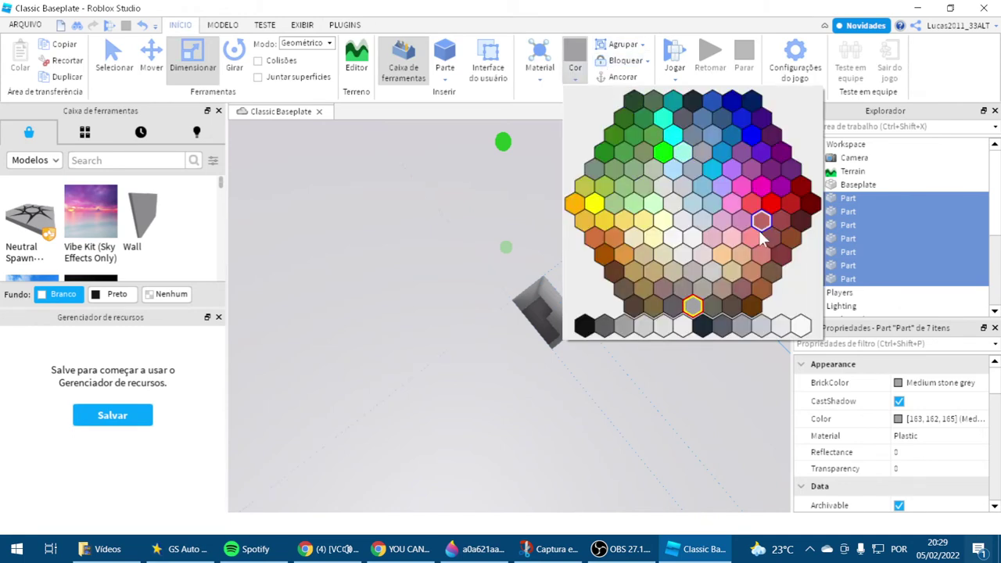
click(721, 327)
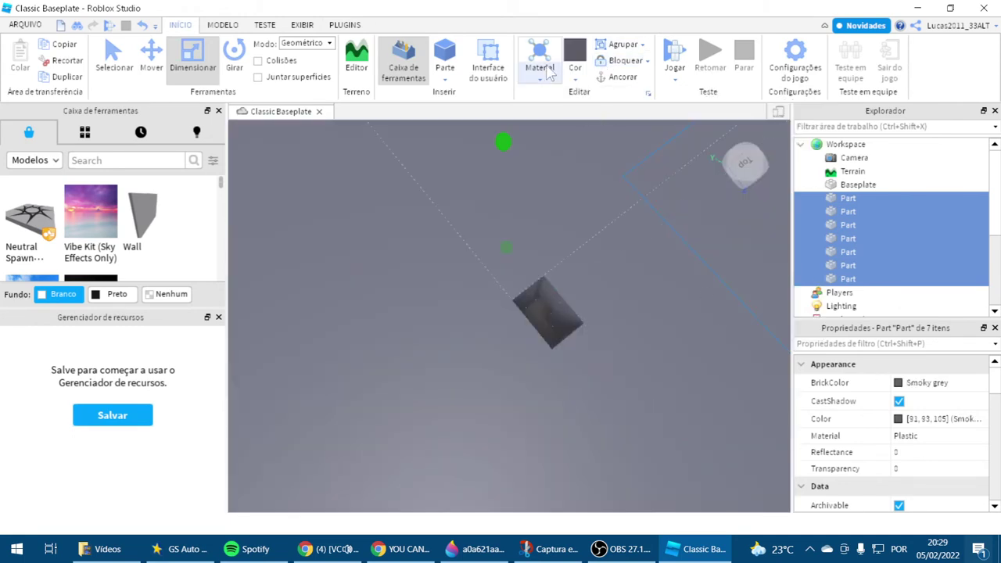
- Apply the diamond plate material (Placa de diamante) to all the block's parts and clear the selection
click(549, 72)
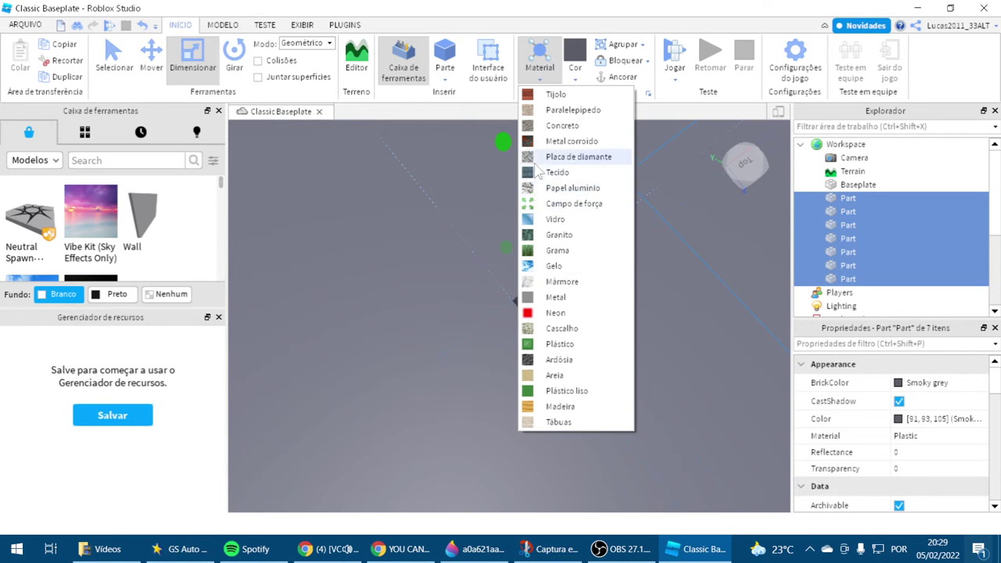
click(561, 163)
click(547, 314)
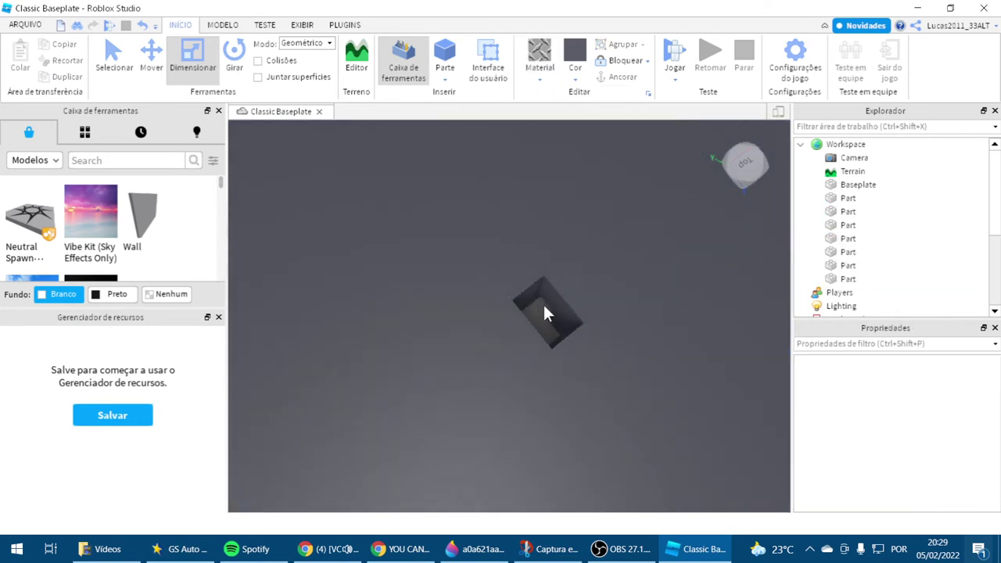
scroll(544, 305, up, 5)
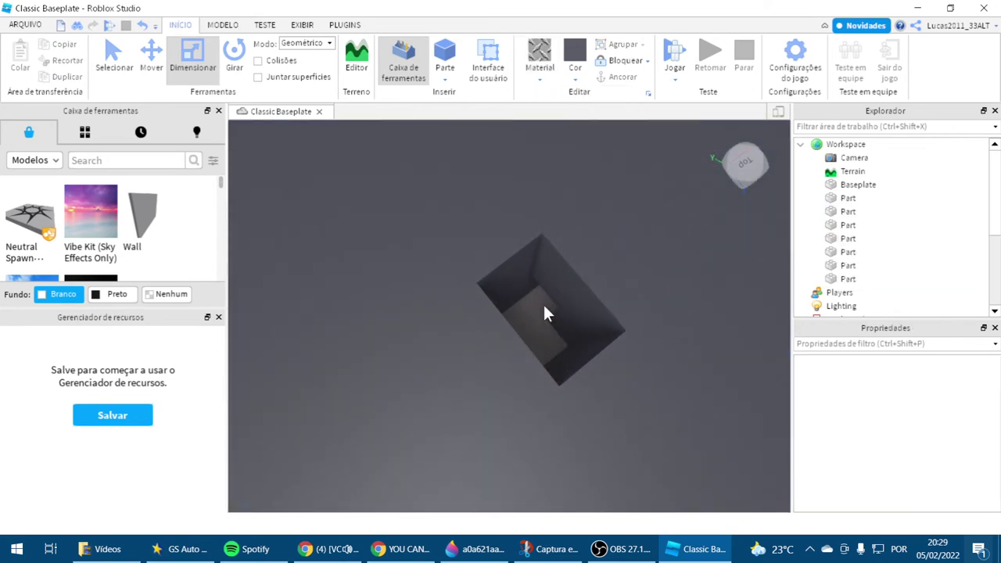
scroll(534, 297, up, 8)
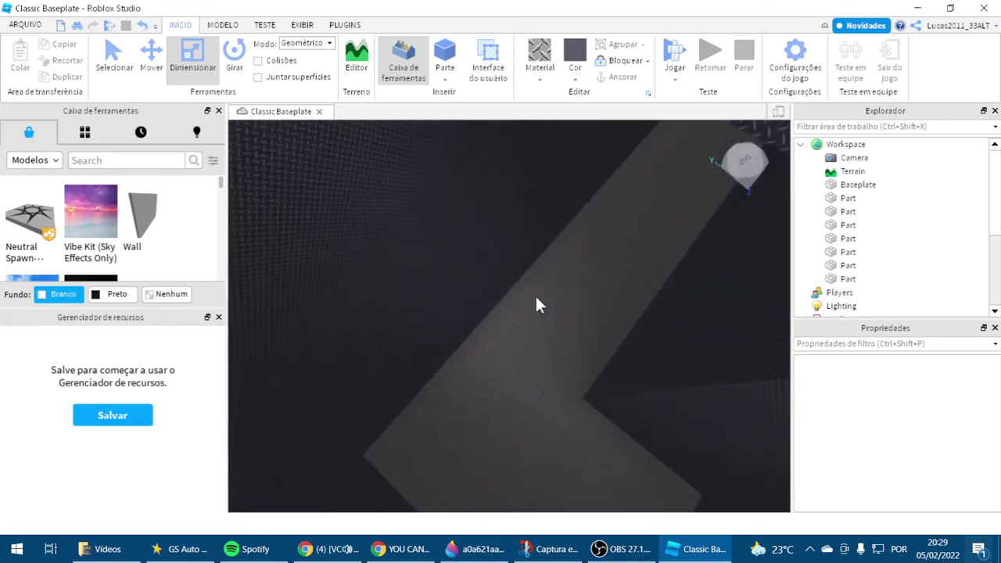
- Insert the Vibe Kit (Sky Effects Only) model to change the sky and lighting effects
right_drag(535, 296, 478, 275)
click(87, 213)
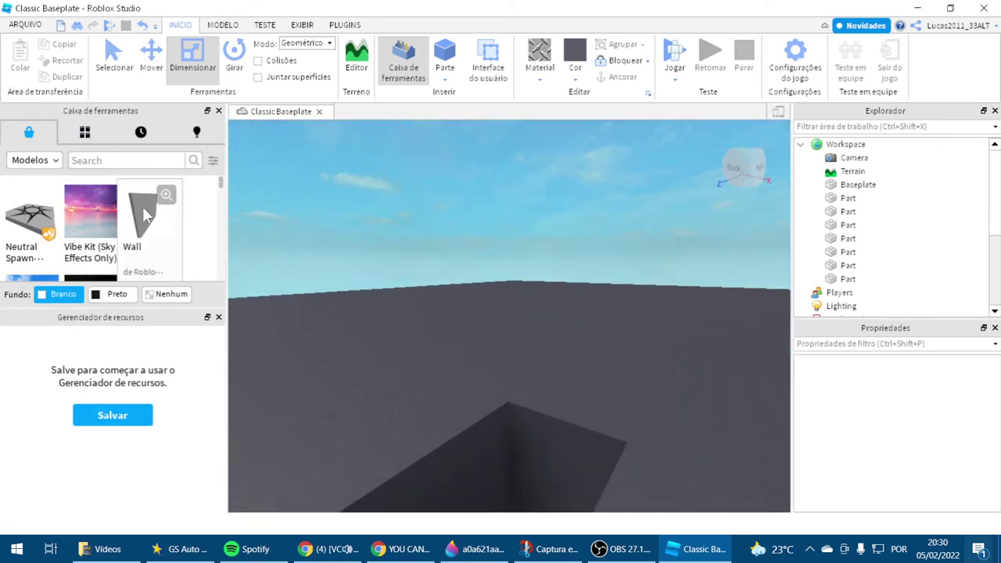
click(478, 212)
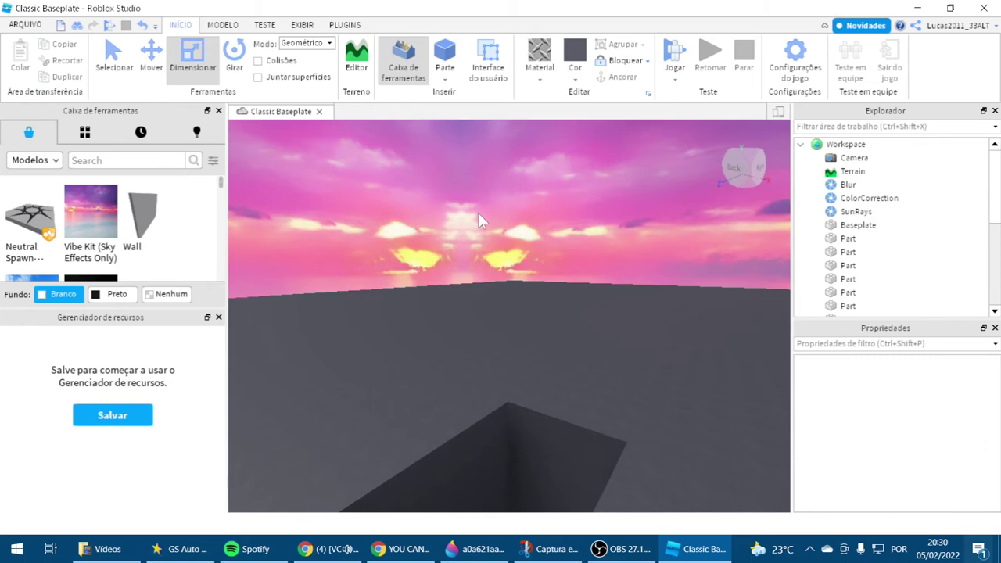
- Insert a Neutral Spawn Location and place it on top of the block beside the shaft opening
scroll(478, 211, up, 2)
right_drag(478, 212, 465, 217)
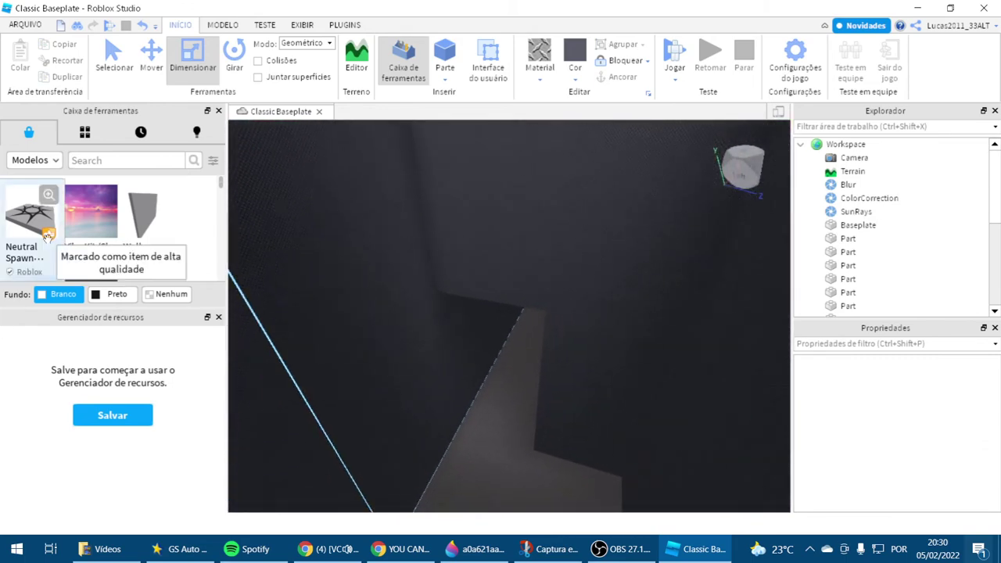
click(30, 216)
right_drag(374, 247, 374, 247)
drag(535, 367, 531, 373)
right_drag(532, 373, 532, 373)
drag(532, 373, 548, 438)
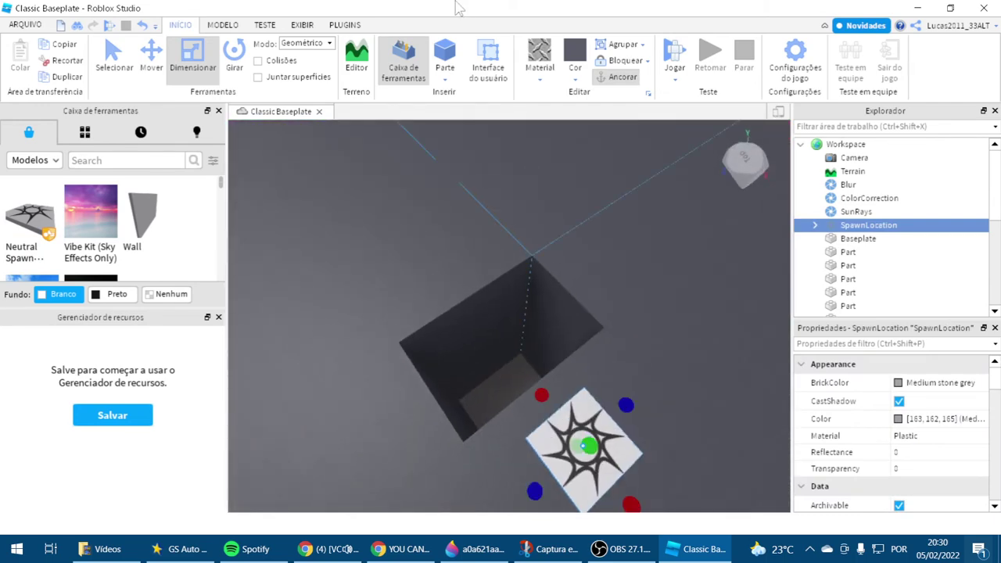
- Apply the current diamond plate material to the spawn location and deselect it
click(539, 51)
click(490, 398)
key(w)
right_drag(491, 396, 490, 393)
scroll(490, 393, up, 10)
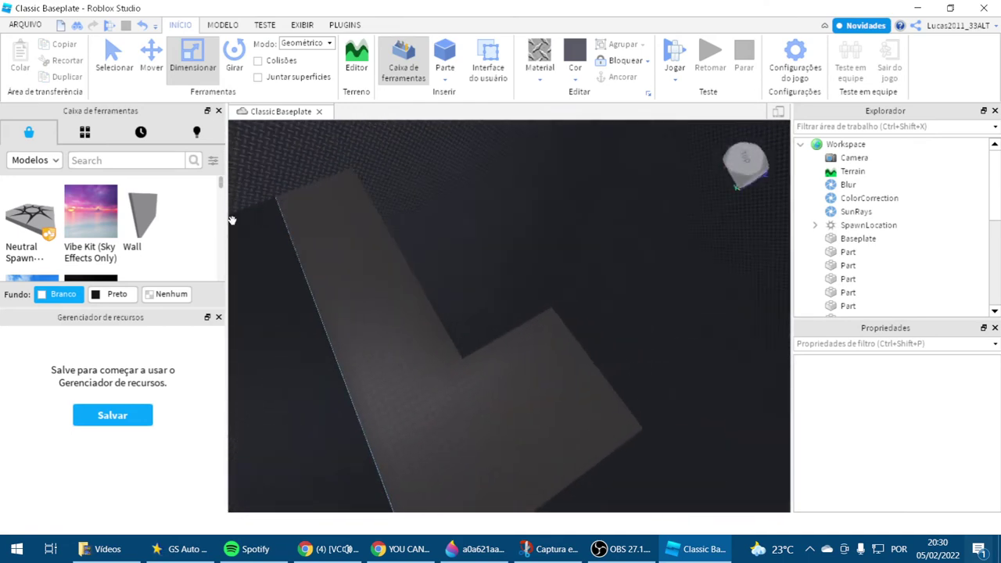
- Search the model library for "tom bean" and insert the Tom's Beans tool into the starter pack
click(135, 166)
text(tom bean)
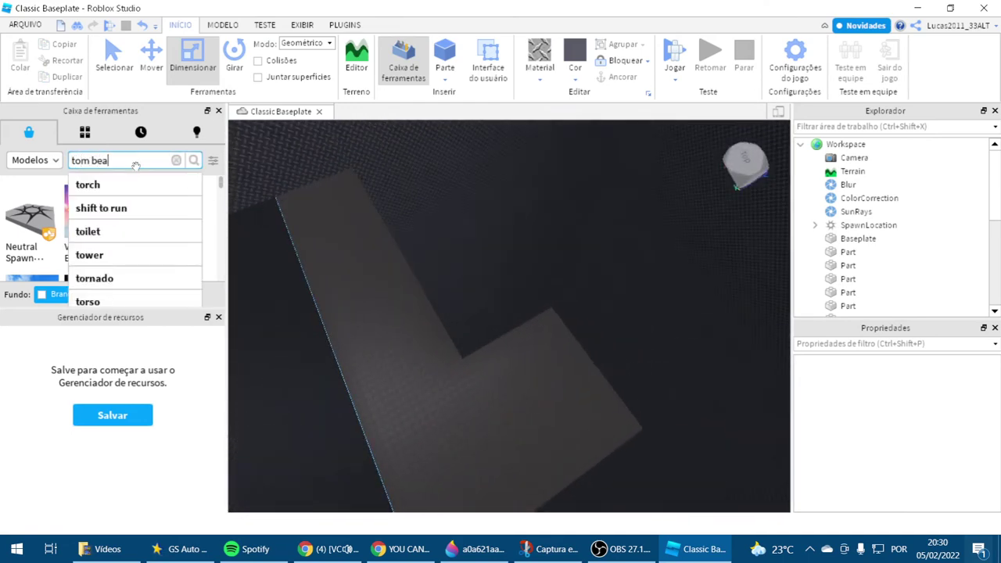
key(Return)
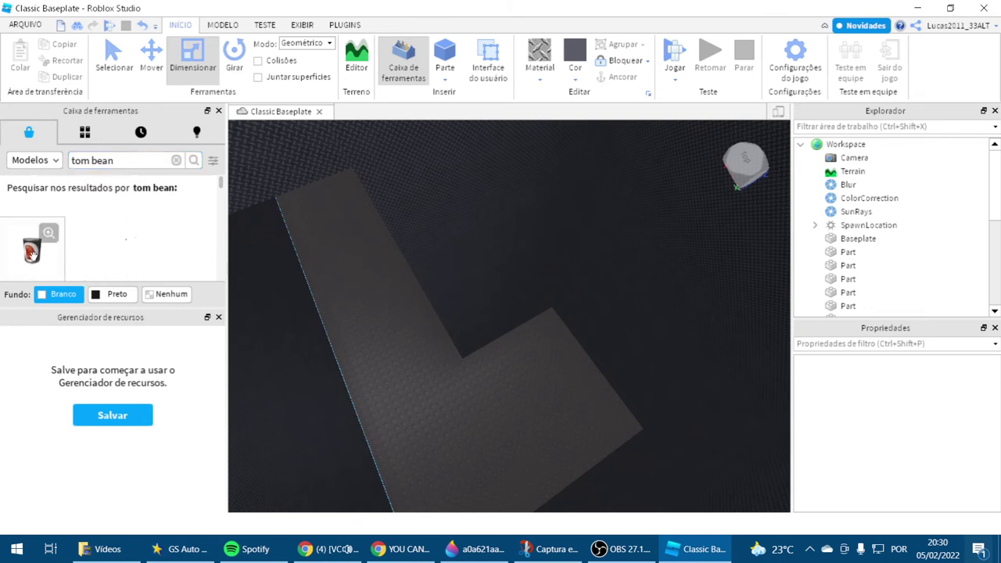
click(31, 250)
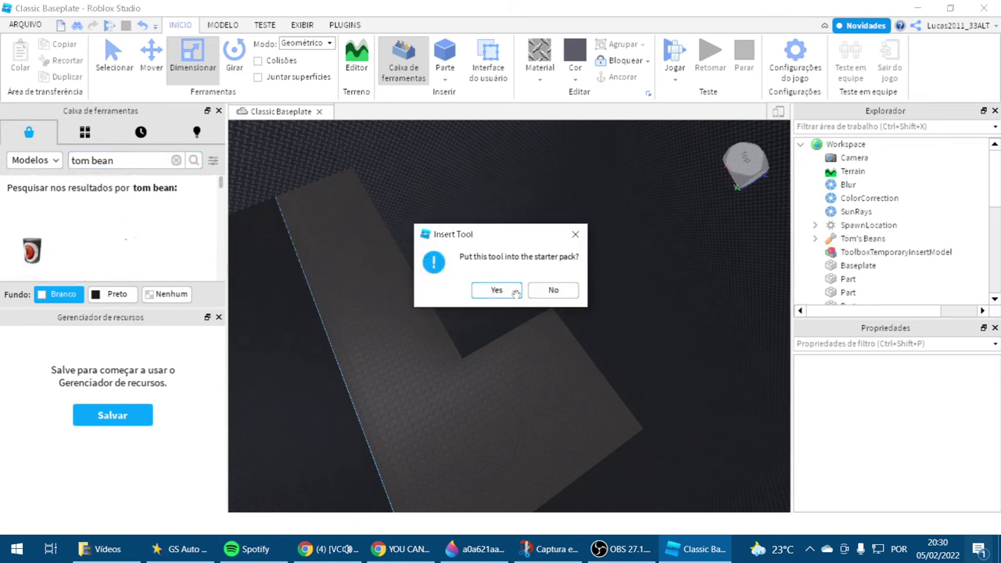
click(515, 294)
- Expand StarterPack and duplicate the Tom's Beans tool six times
scroll(900, 211, down, 5)
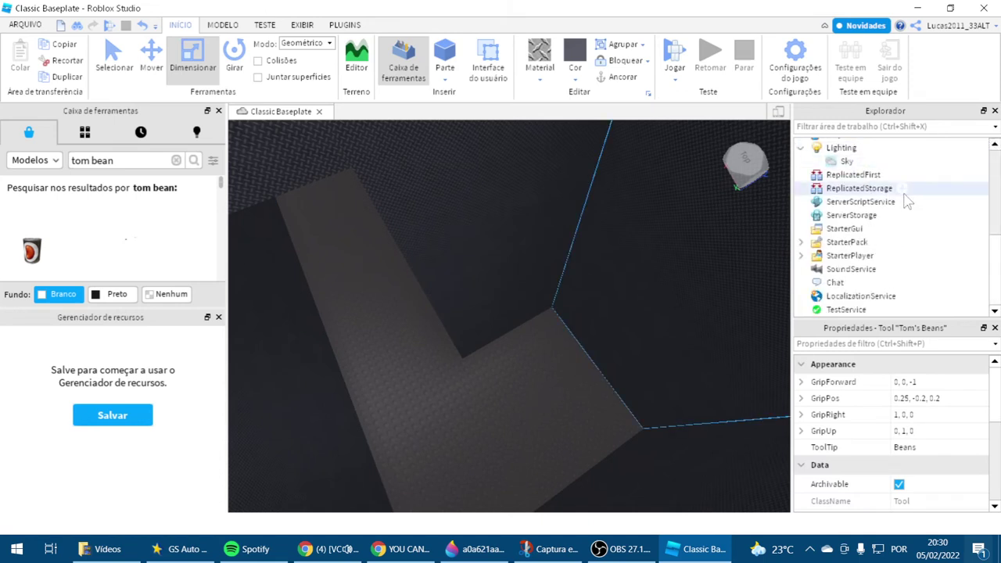
click(800, 243)
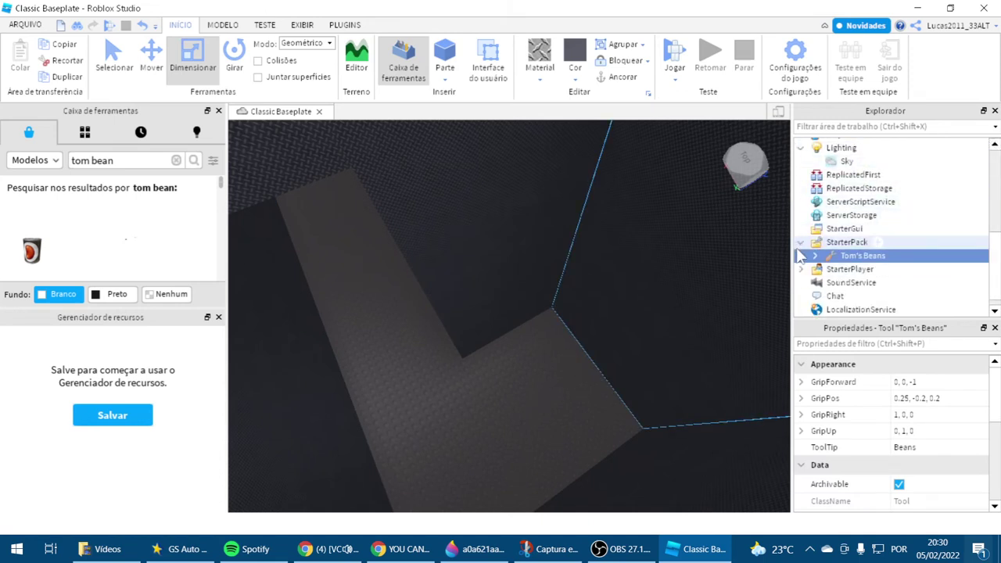
key(ctrl+d)
key(ctrl+d)
key(ctrl+d)
key(ctrl+d)
key(ctrl+d)
key(ctrl+d)
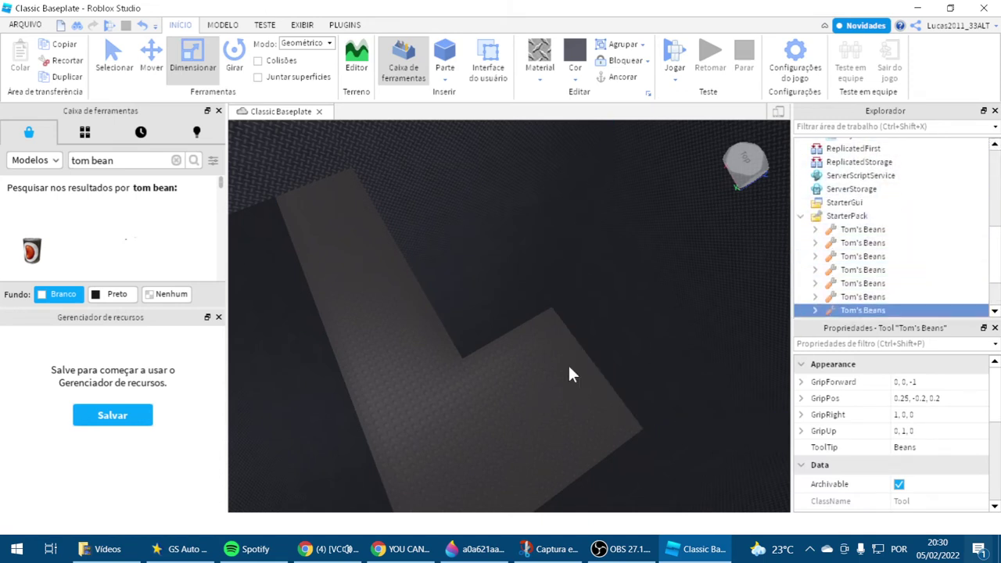
click(569, 375)
- Select the fifth Tom's Beans tool in StarterPack and clear its TextureId
click(864, 283)
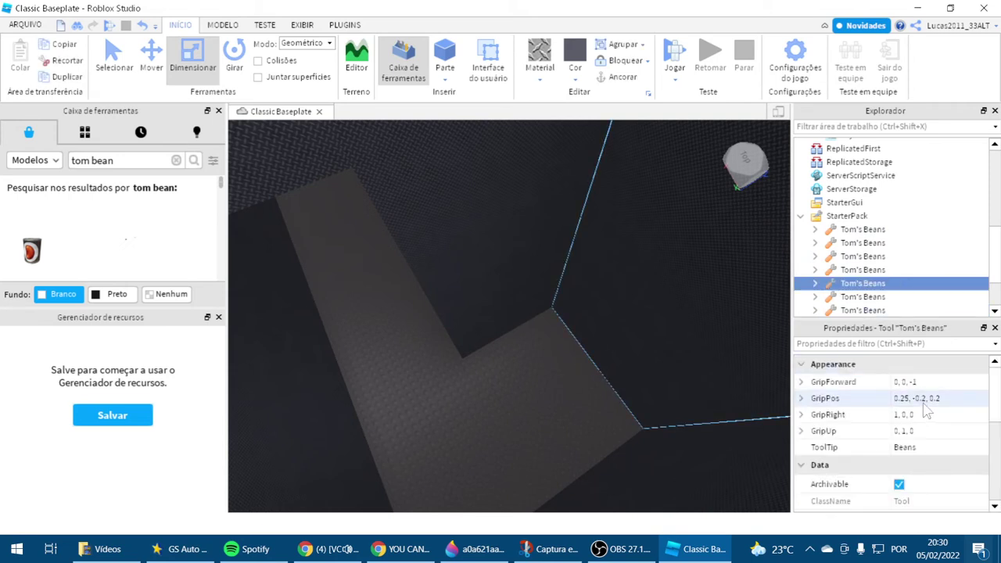
scroll(927, 408, down, 5)
scroll(928, 412, up, 3)
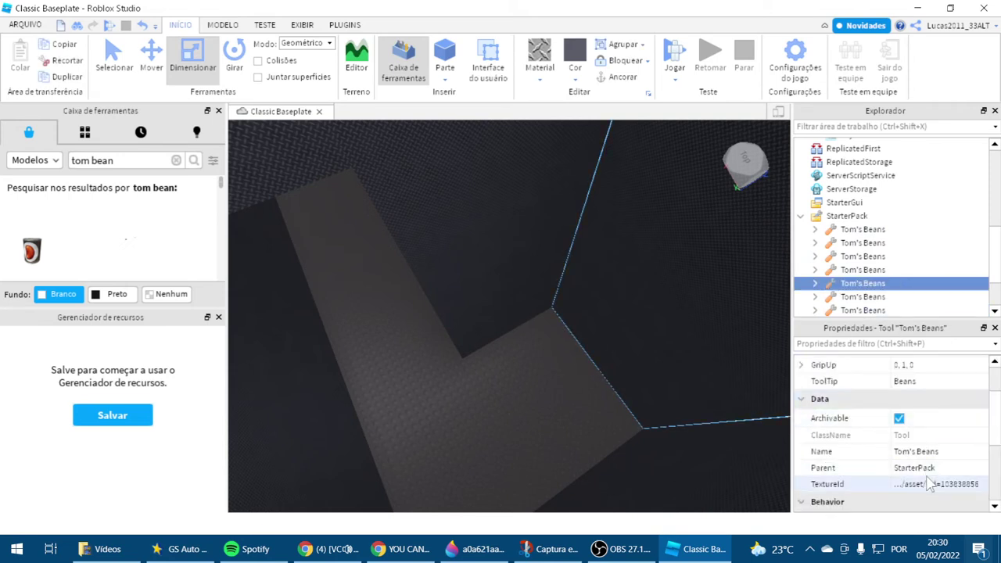
click(939, 486)
click(915, 507)
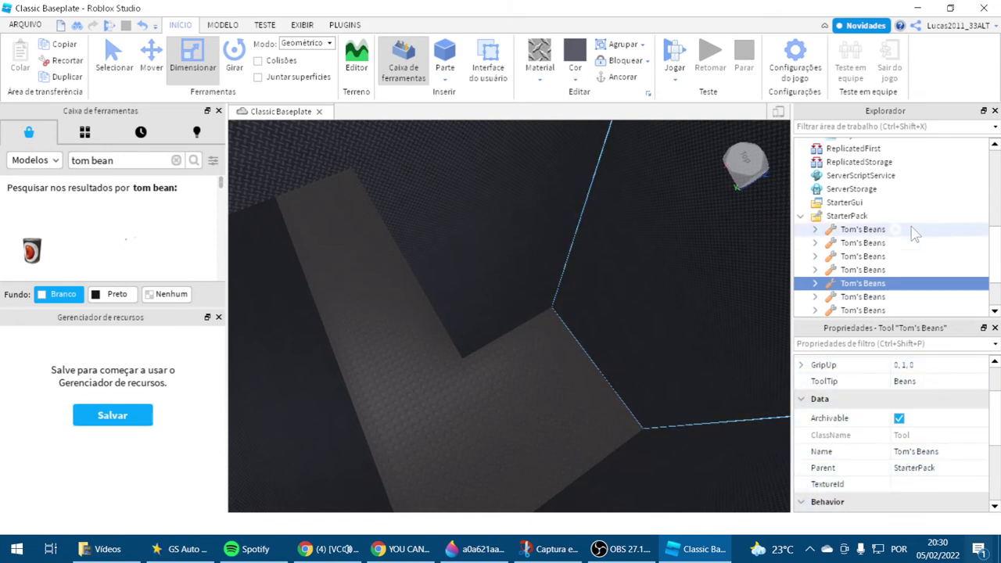
- Rename the Tom's Beans tool without a texture to "subscribe to ei74 on yt"
mouse_move(868, 286)
double_click(921, 286)
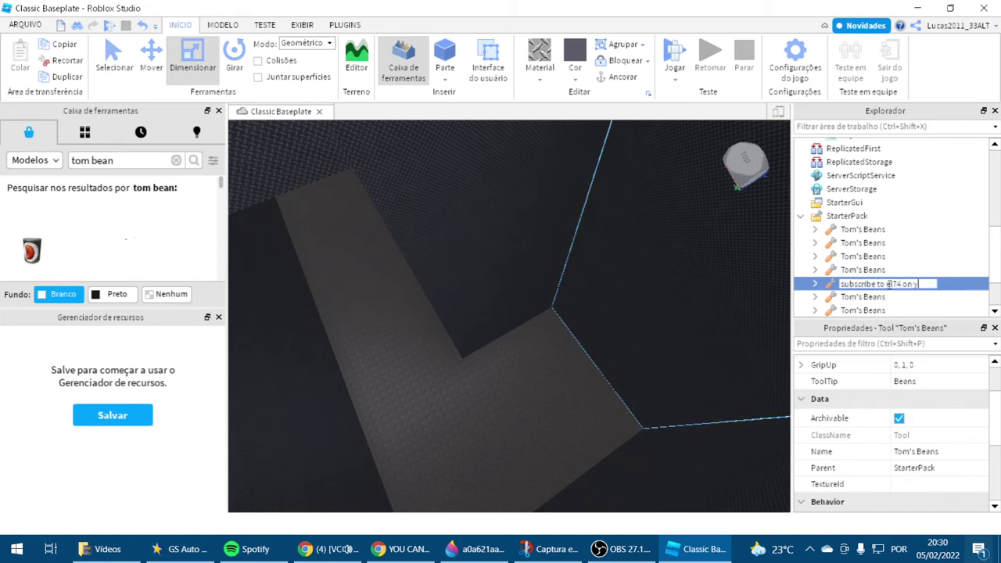
key(Return)
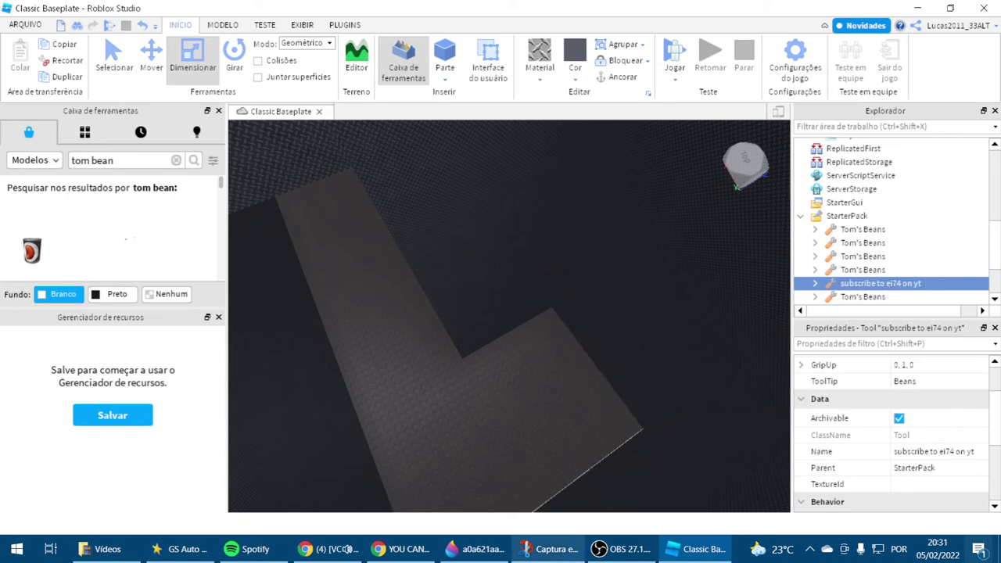
click(638, 550)
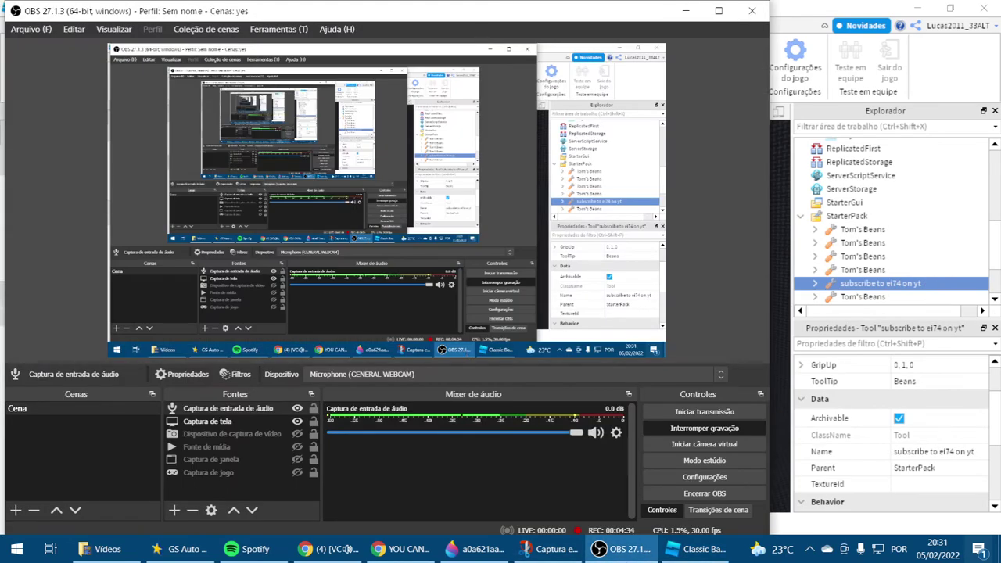
- Switch back to Roblox Studio, view the inside of the shaft, and search the image library for "tom beans face"
key(alt+Tab)
click(485, 440)
scroll(485, 439, down, 8)
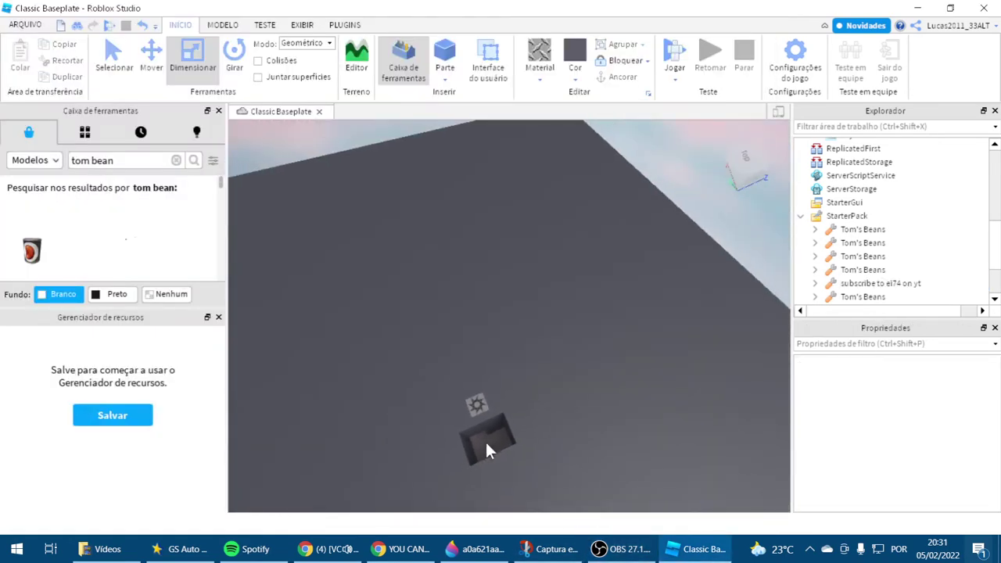
scroll(485, 440, up, 10)
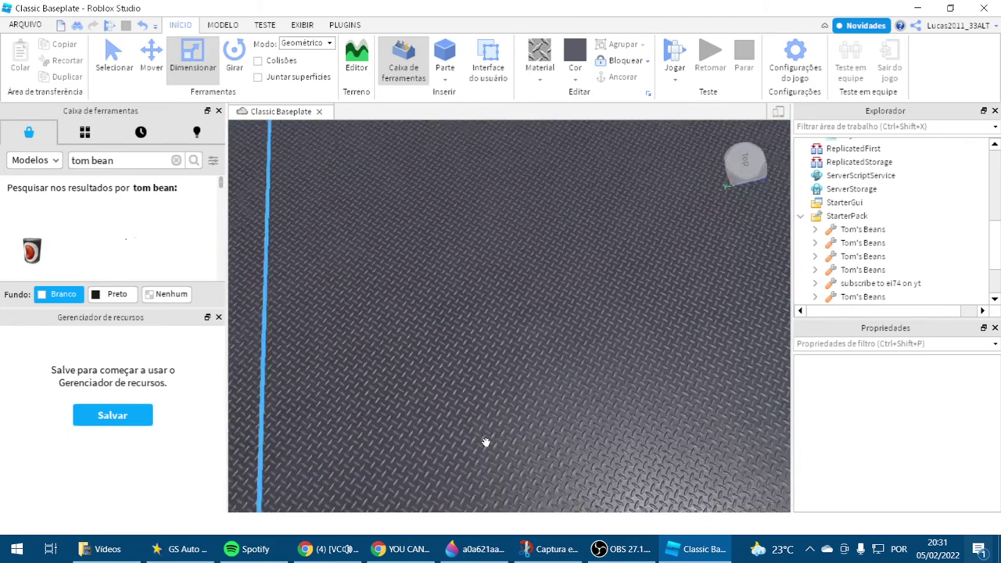
scroll(485, 442, up, 10)
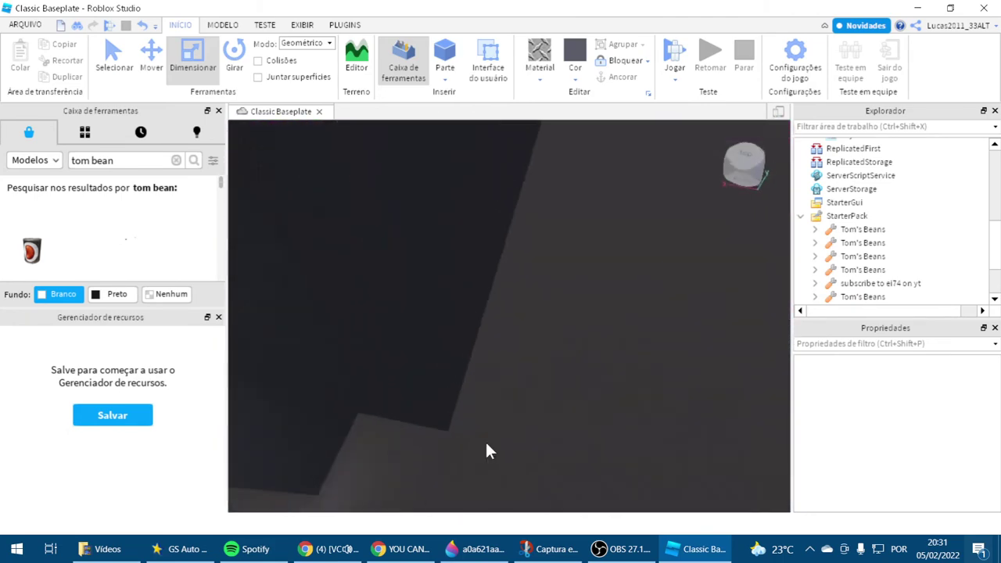
right_drag(485, 442, 484, 439)
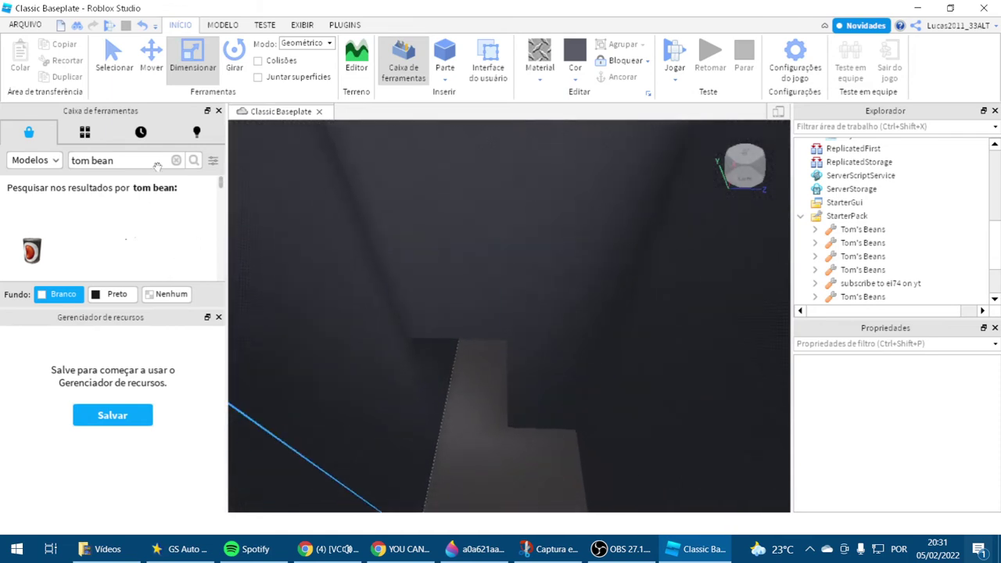
click(176, 160)
click(30, 161)
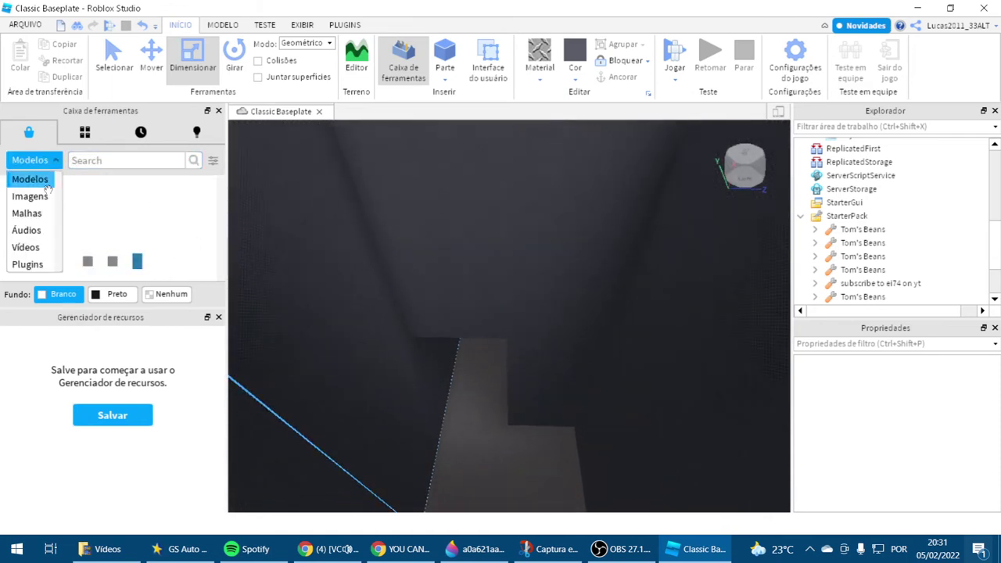
click(31, 194)
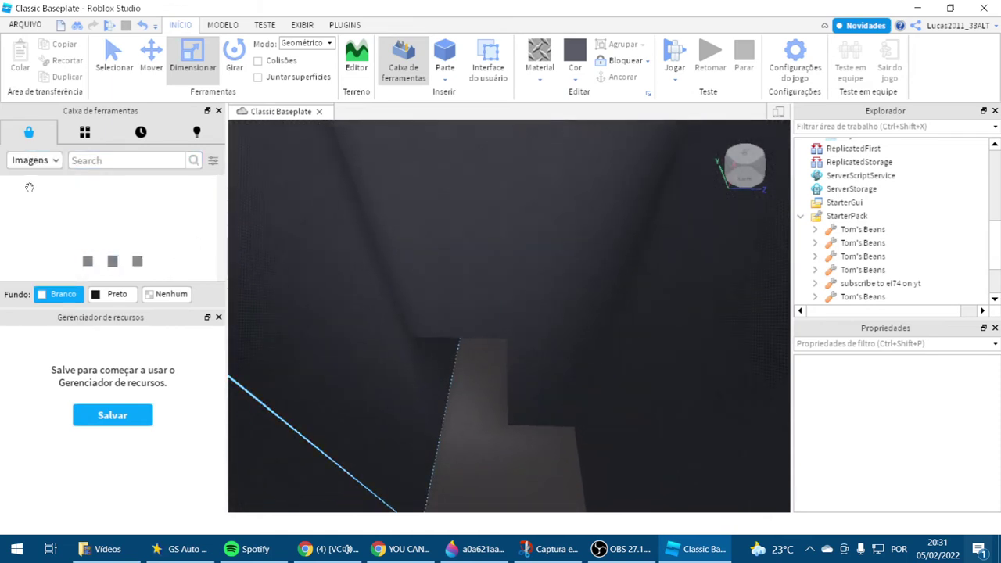
click(96, 160)
text(tom beans face)
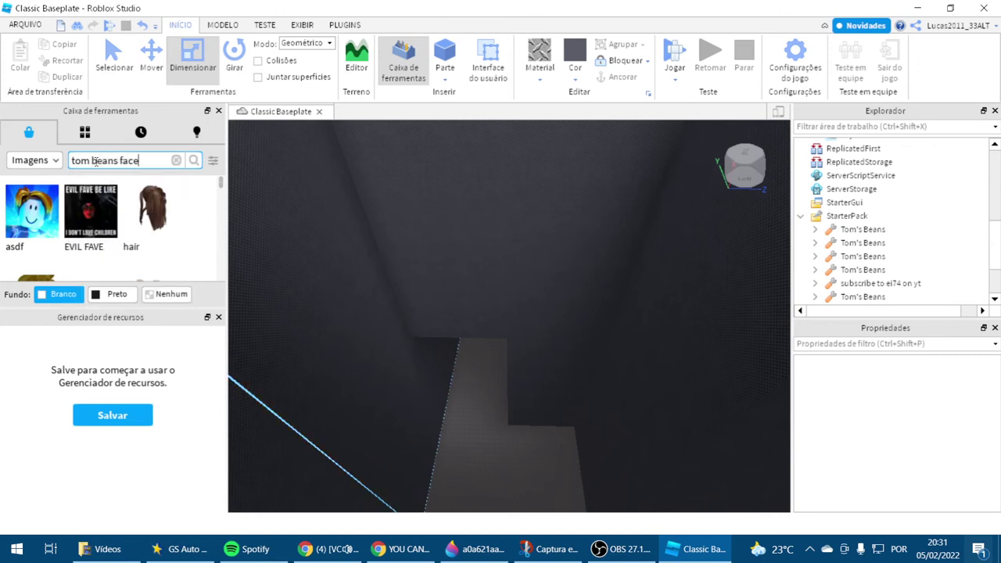
key(Return)
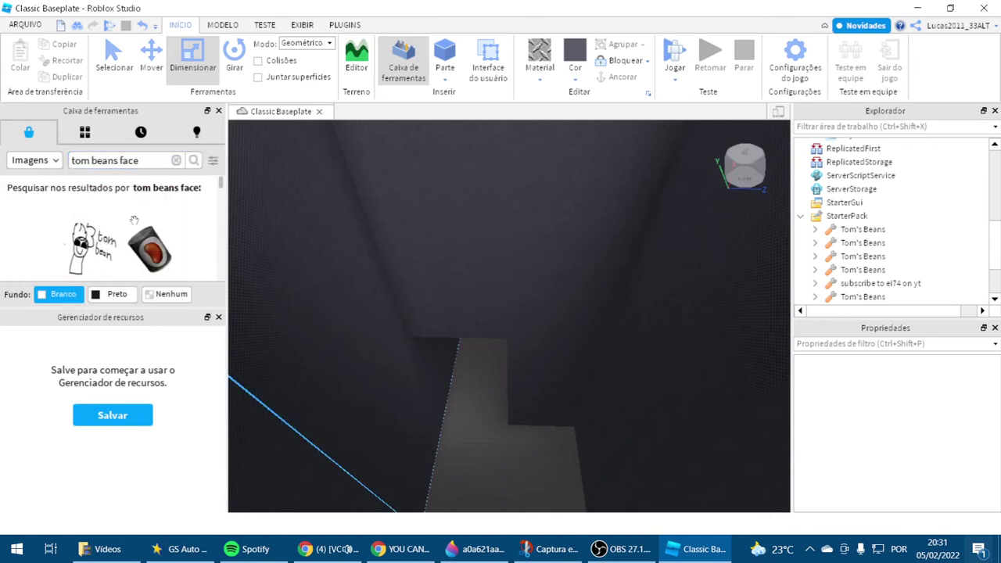
- Insert the Tom's Beans Face image from the search results and place it on a shaft wall part
scroll(154, 223, down, 2)
scroll(154, 223, up, 2)
scroll(38, 264, down, 2)
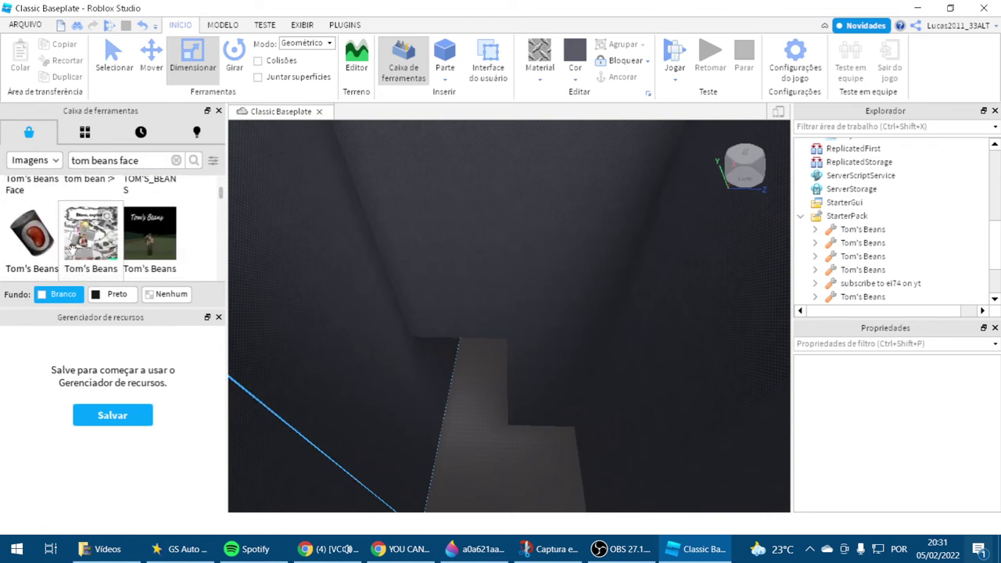
scroll(41, 209, up, 2)
scroll(41, 210, up, 1)
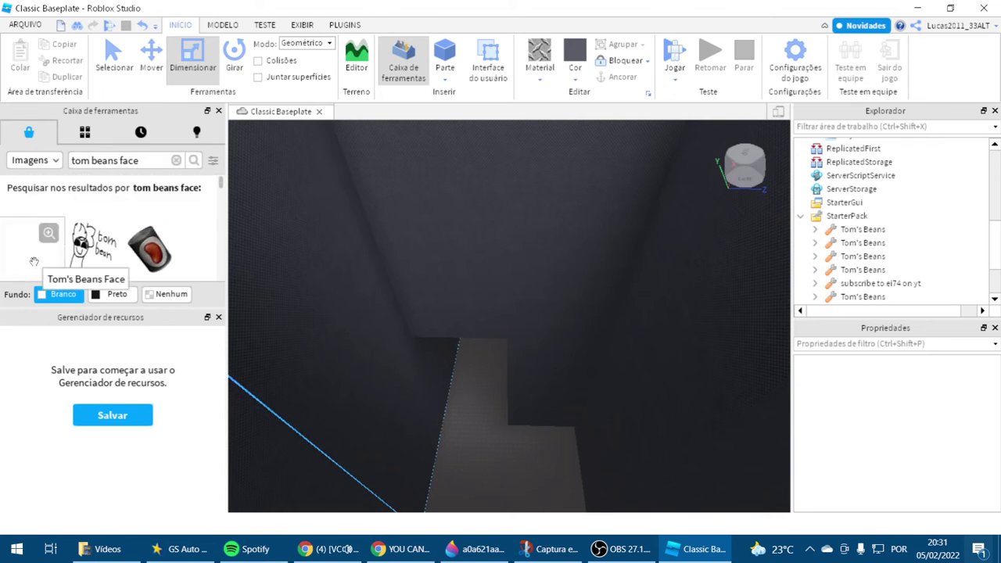
click(33, 258)
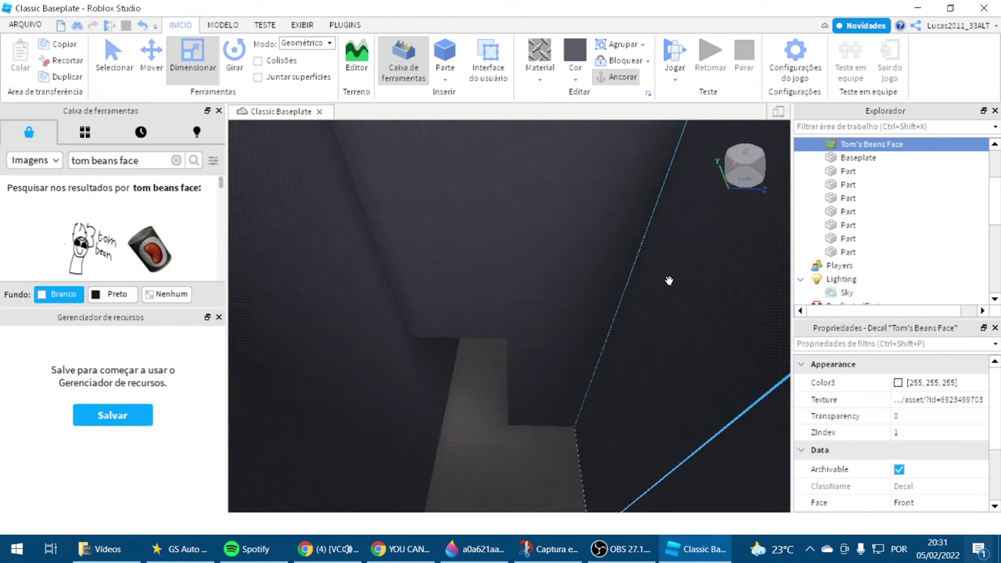
click(572, 291)
click(560, 291)
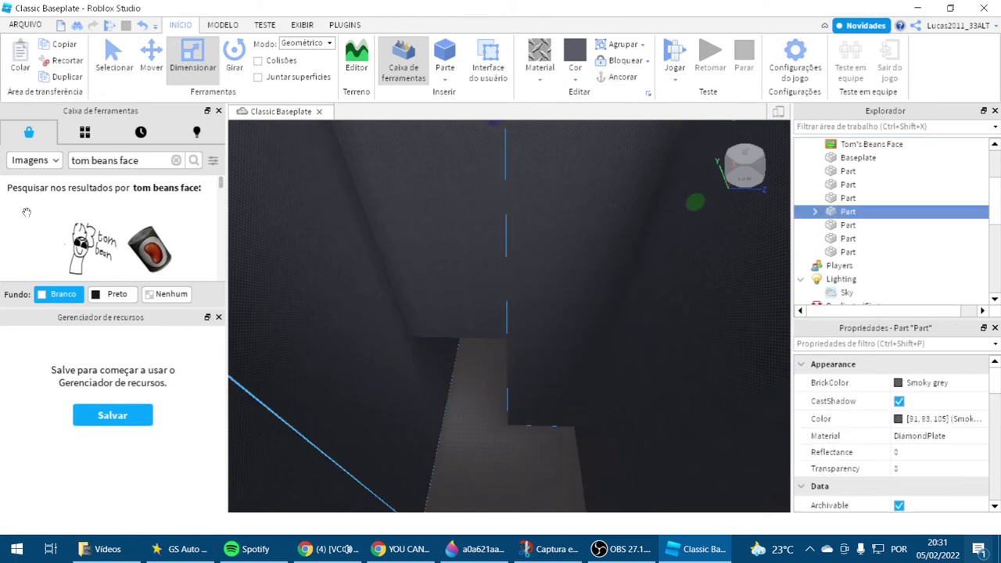
- Look through more "tom beans face" images, checking the recording in OBS and returning to Roblox Studio in between
scroll(103, 243, down, 5)
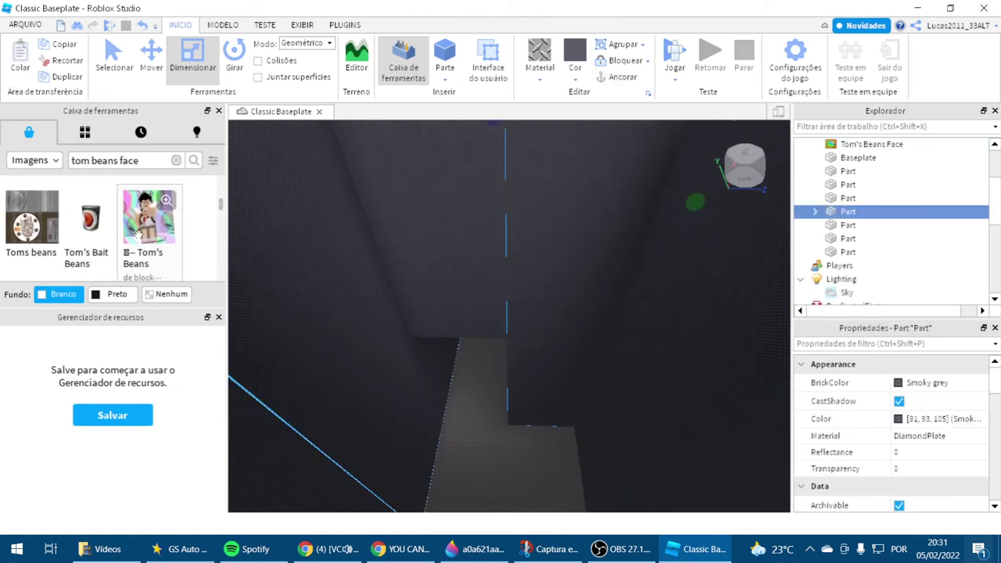
scroll(137, 235, down, 2)
scroll(300, 263, down, 10)
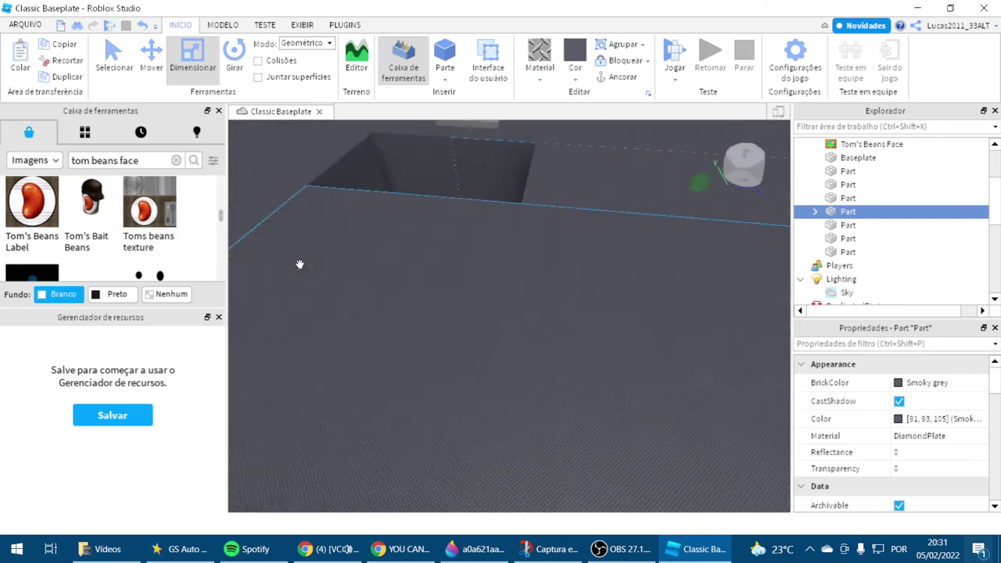
right_drag(444, 138, 467, 129)
click(467, 129)
click(638, 550)
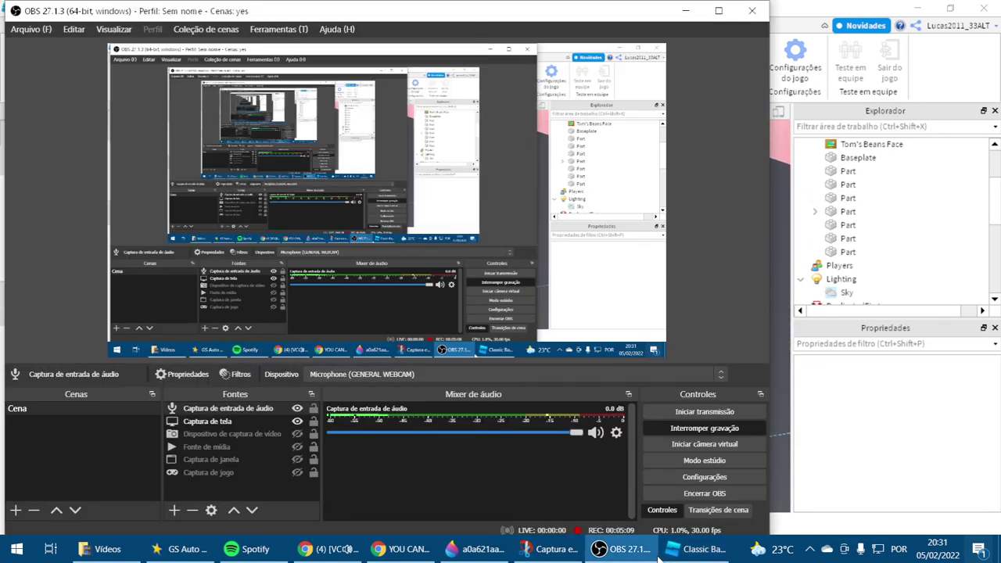
click(665, 552)
scroll(519, 418, up, 10)
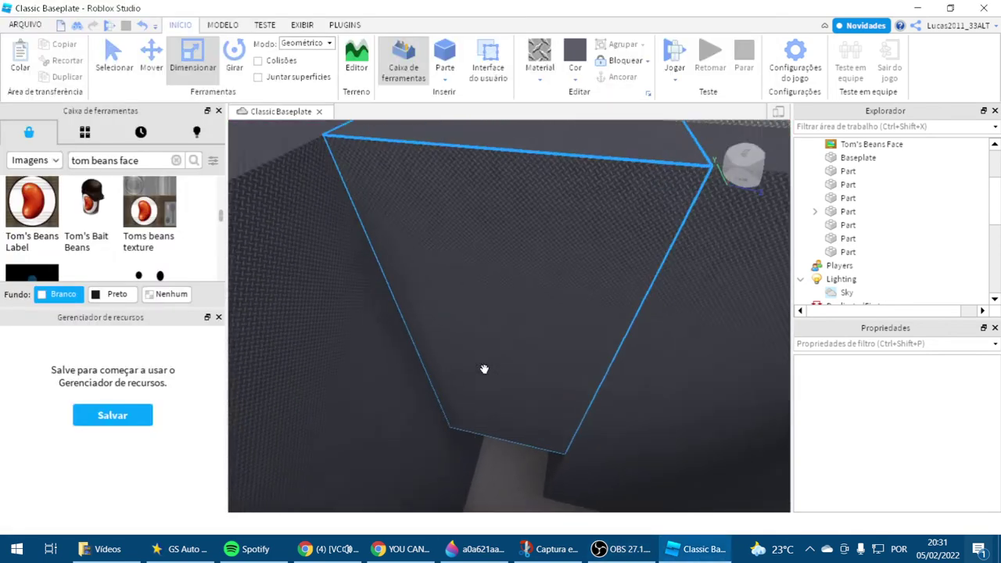
scroll(139, 234, down, 5)
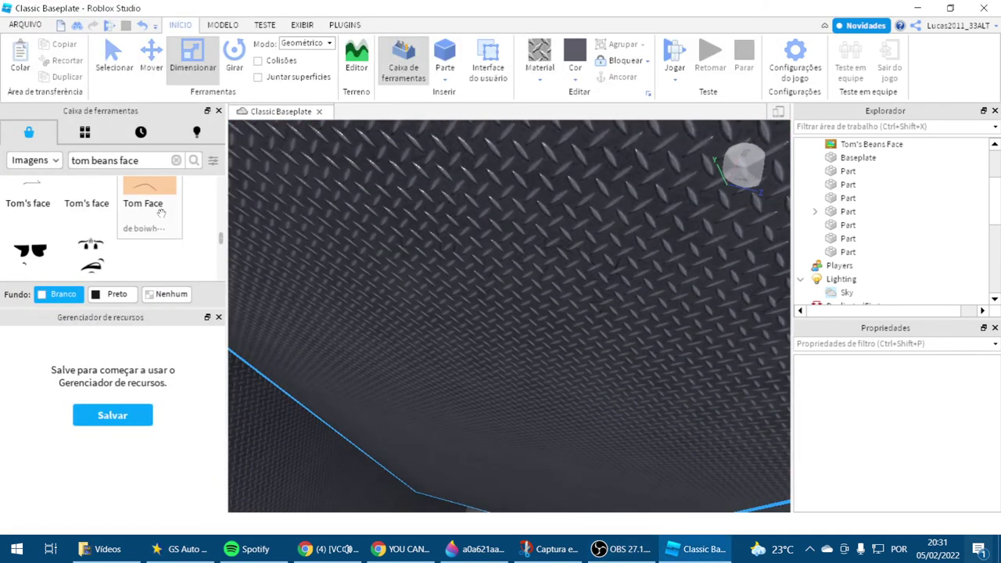
scroll(163, 209, up, 5)
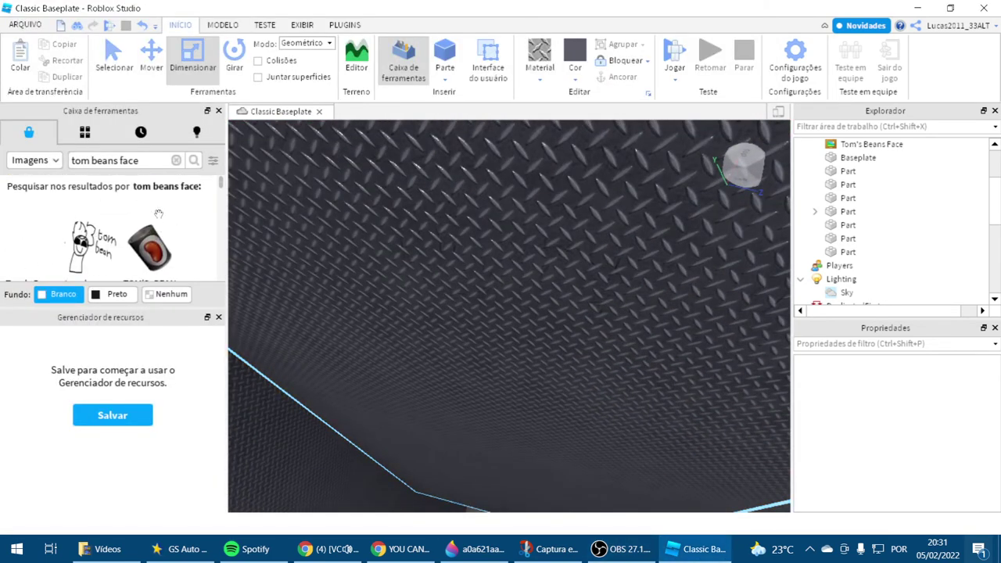
- Clear the image library search so that no search term remains
click(178, 160)
text(ss)
scroll(402, 363, down, 10)
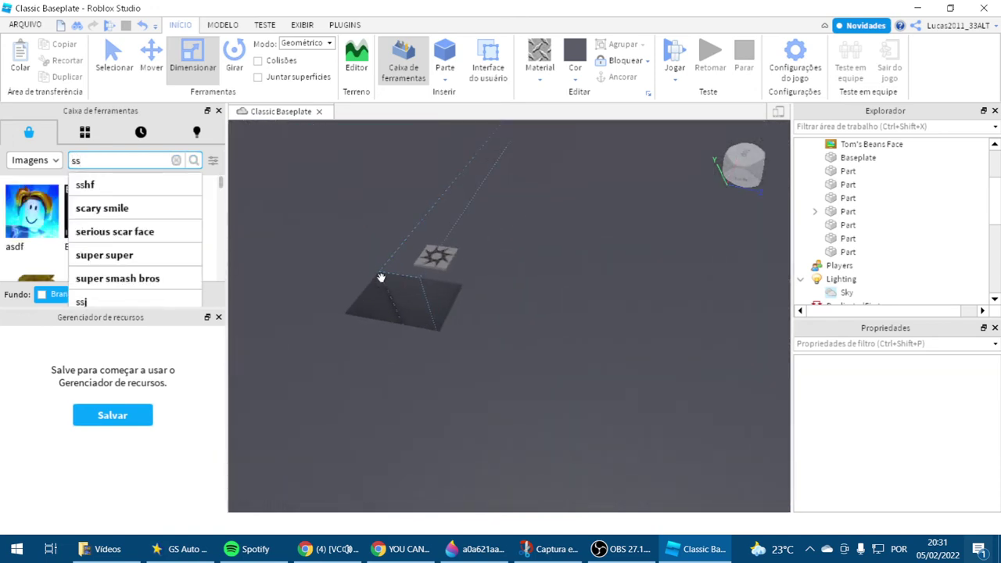
key(BackSpace)
key(BackSpace)
- Search the library for "kool aid" and change the result category from images to models
right_drag(382, 241, 382, 239)
scroll(381, 241, up, 10)
key(w)
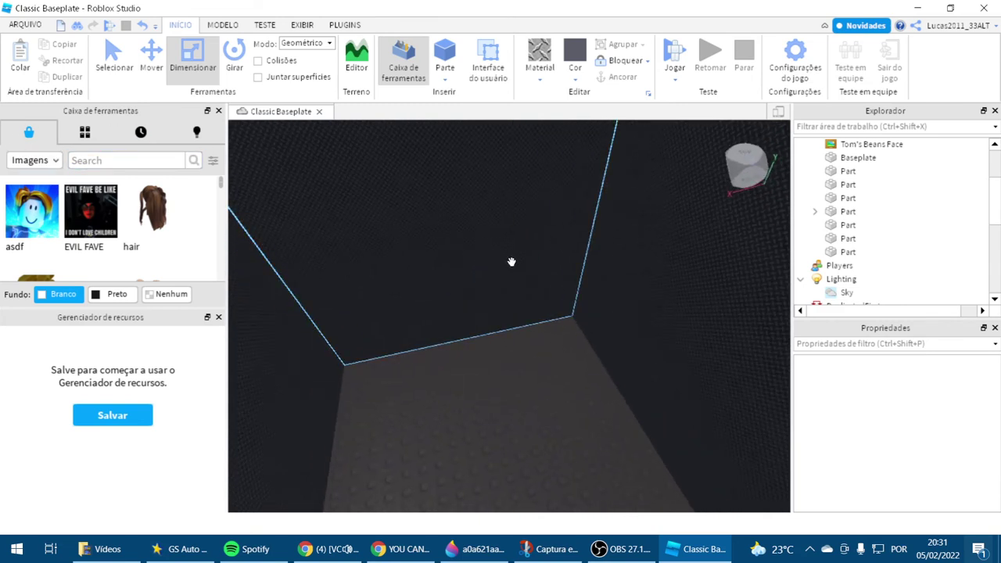
right_drag(511, 261, 511, 262)
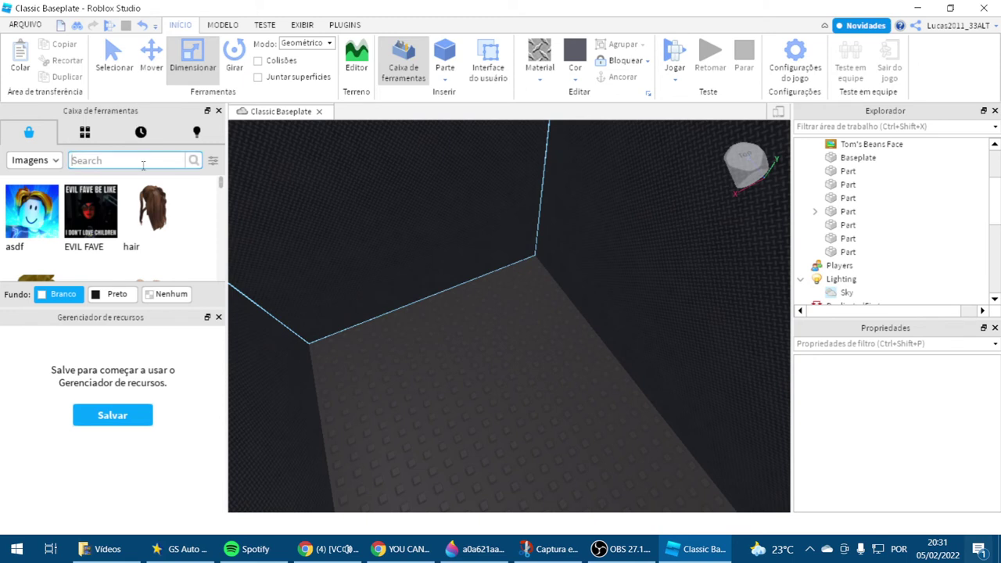
text(kool aid)
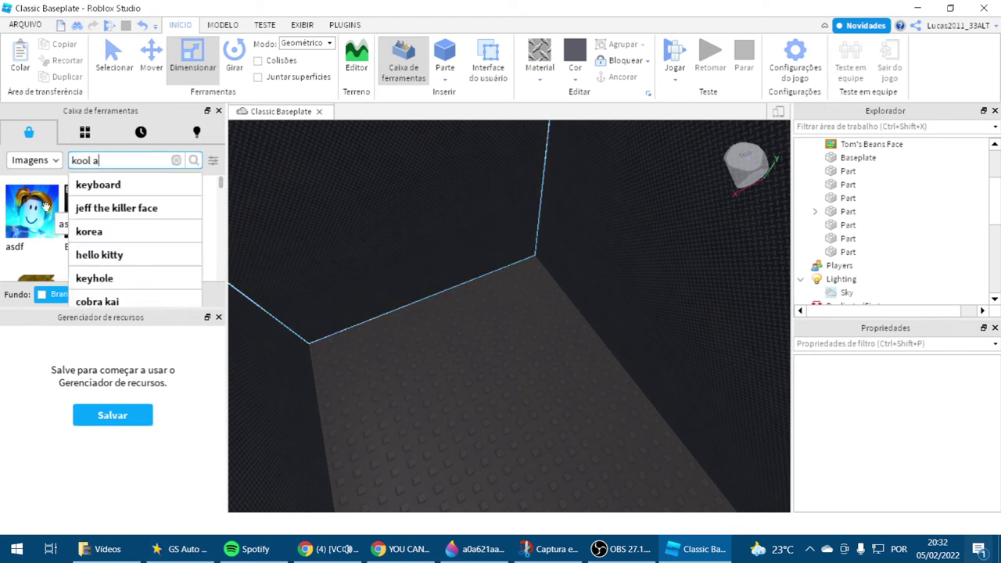
key(Return)
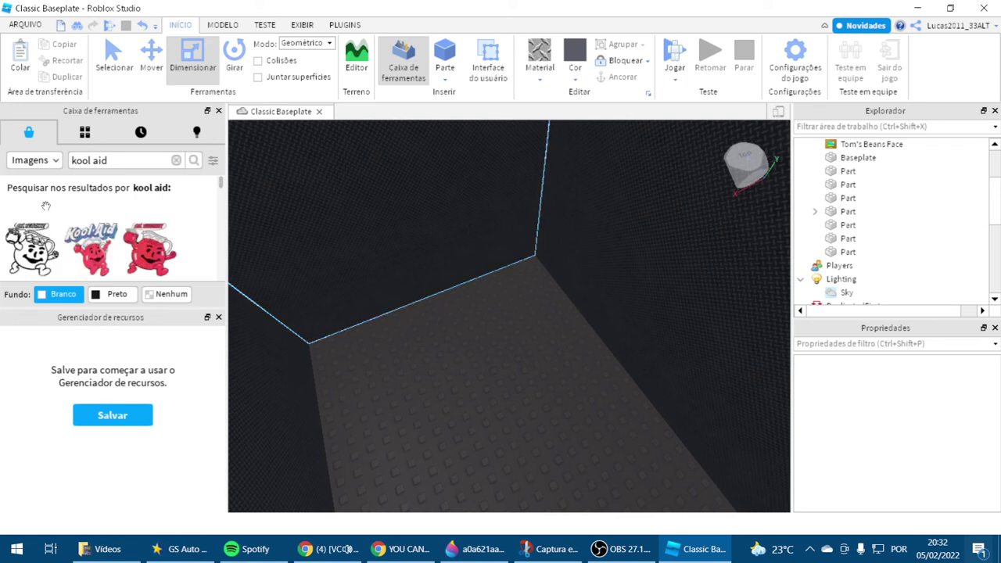
click(39, 158)
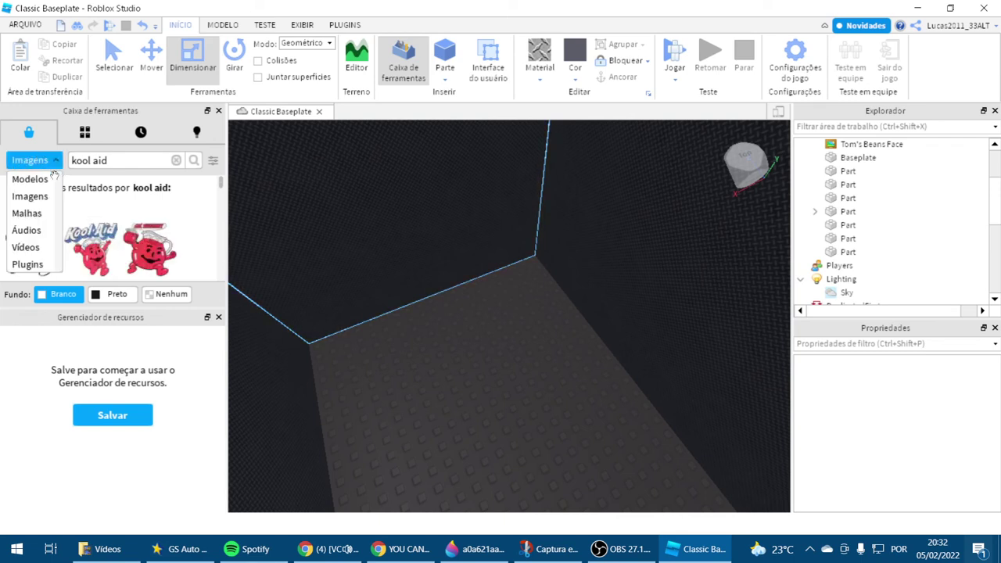
click(44, 179)
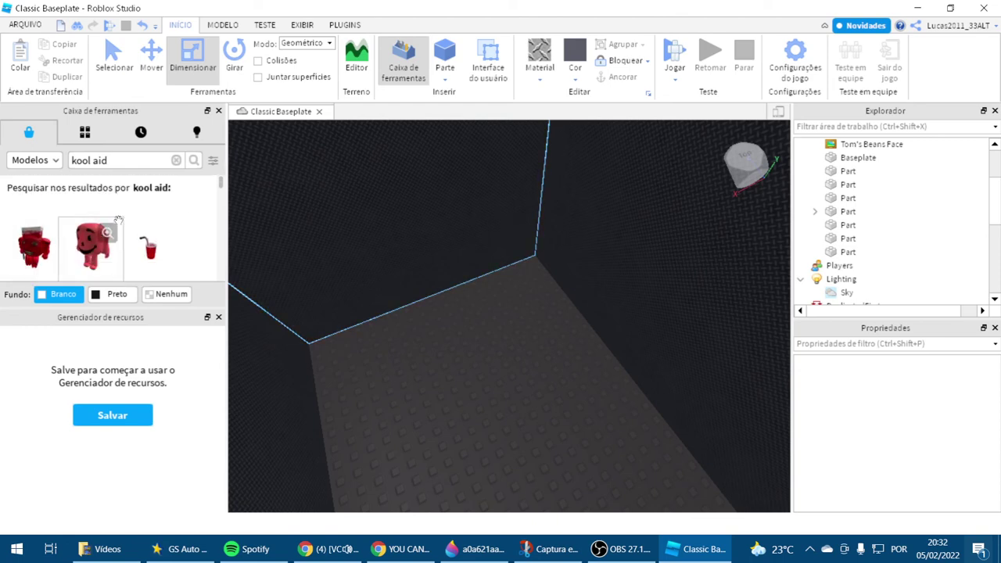
- Insert the Kool Aid Killer model onto the shaft floor and rotate it
drag(117, 221, 497, 430)
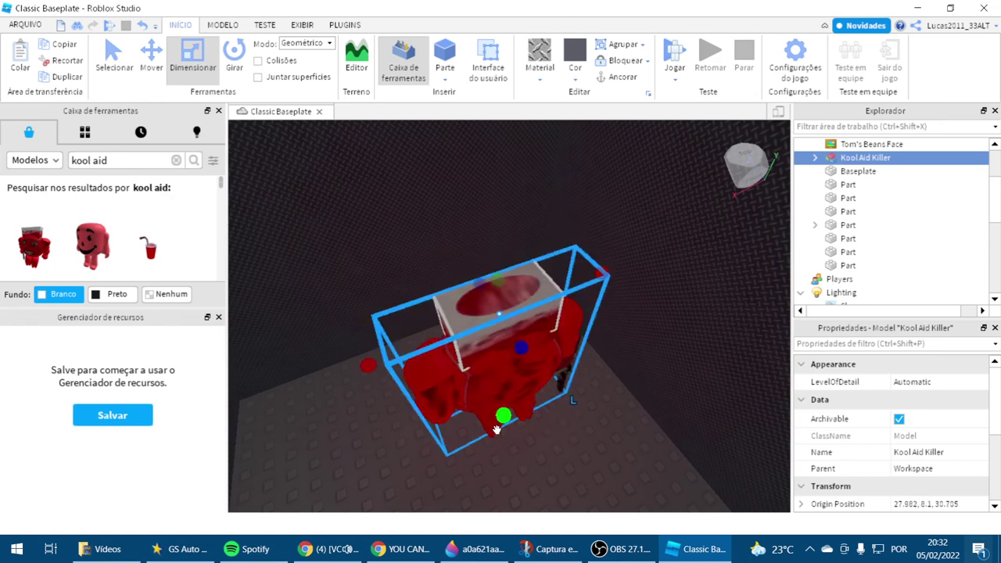
key(ctrl+r)
key(ctrl+r)
- Duplicate the Kool Aid Killer model and place the copy at a far corner of the large block's top surface
key(ctrl+d)
scroll(495, 364, down, 5)
drag(496, 365, 439, 282)
scroll(505, 283, down, 10)
click(525, 171)
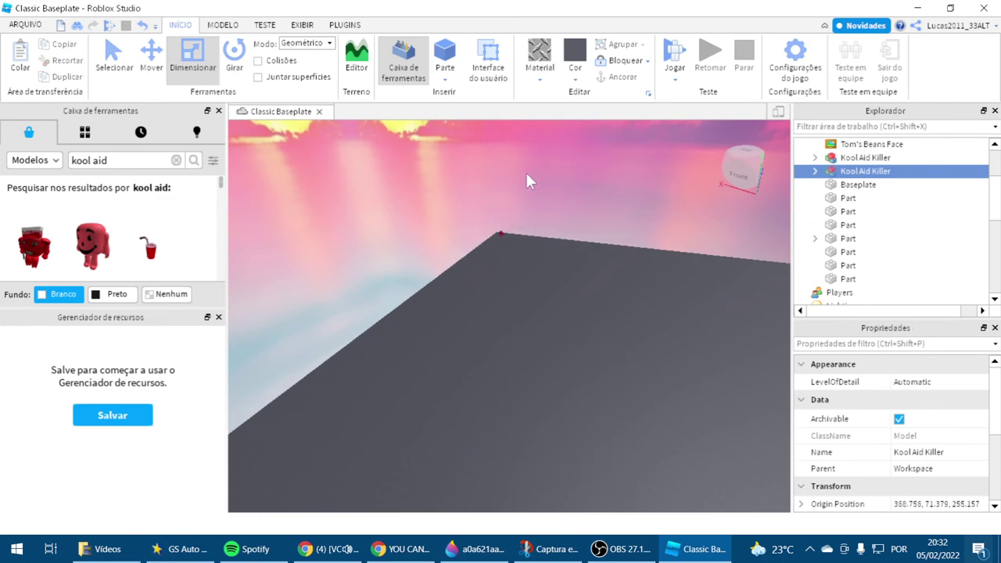
right_drag(526, 172, 527, 173)
scroll(527, 173, up, 4)
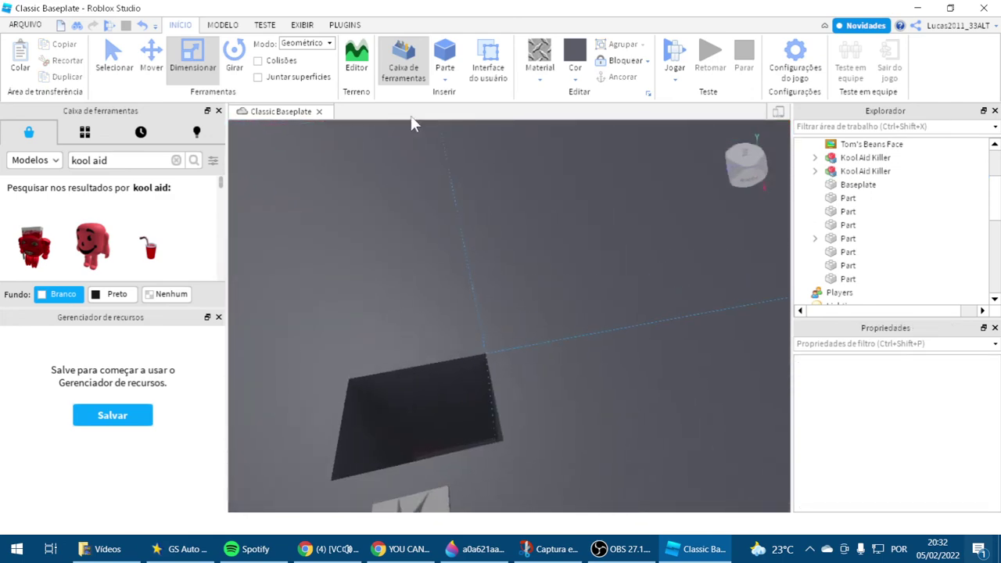
- Start publishing the place to Roblox and clear the default game name
click(25, 24)
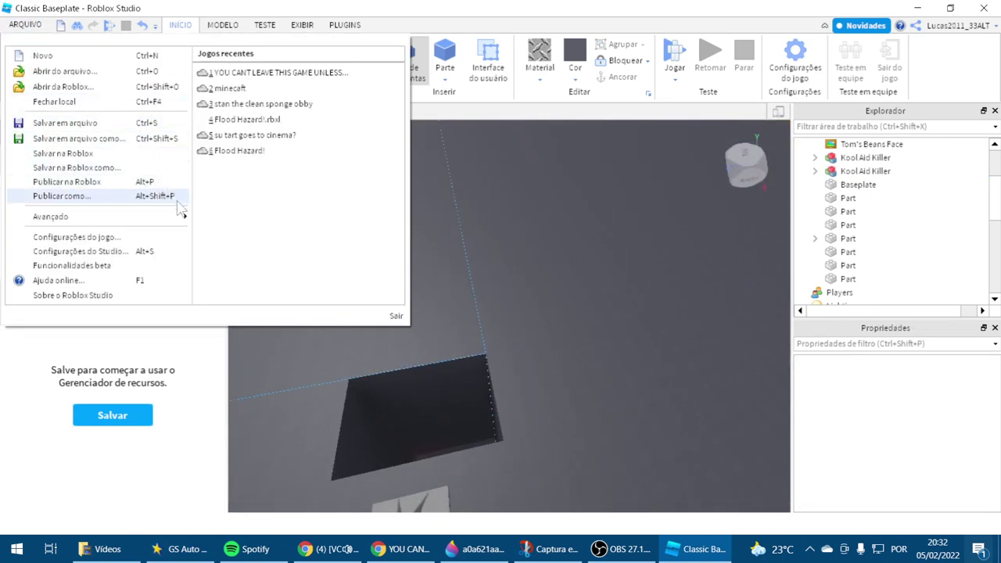
click(144, 182)
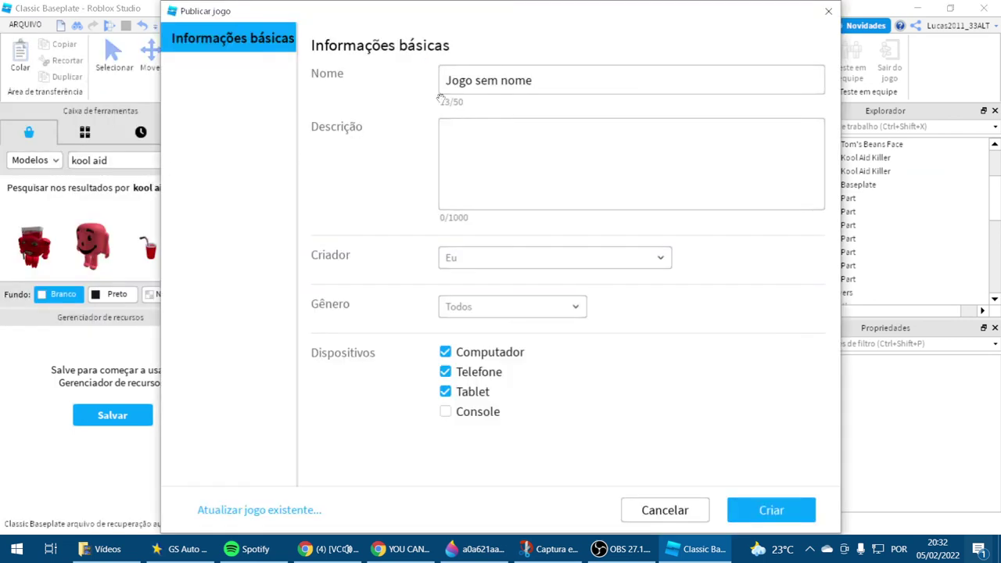
click(547, 78)
key(ctrl+a)
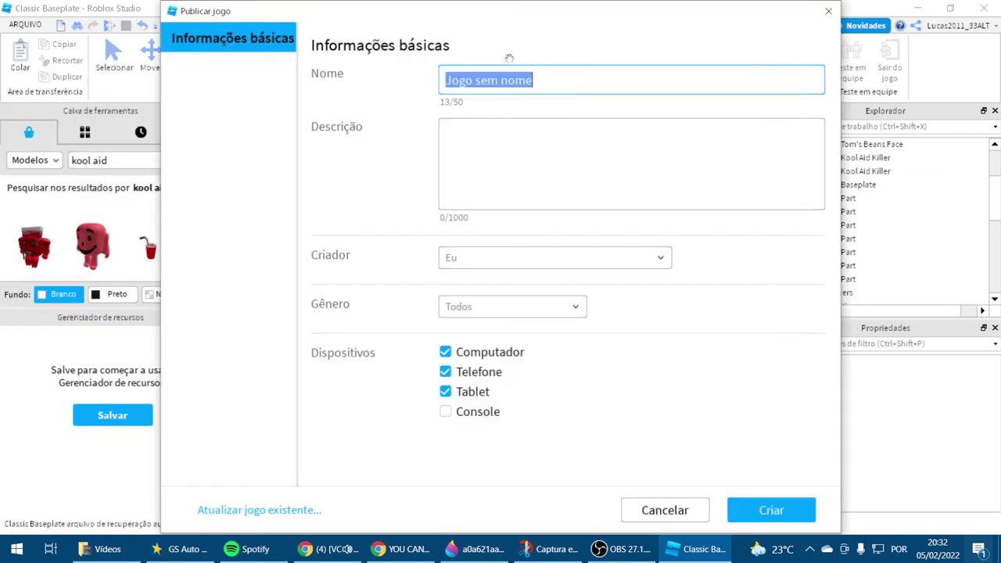
key(BackSpace)
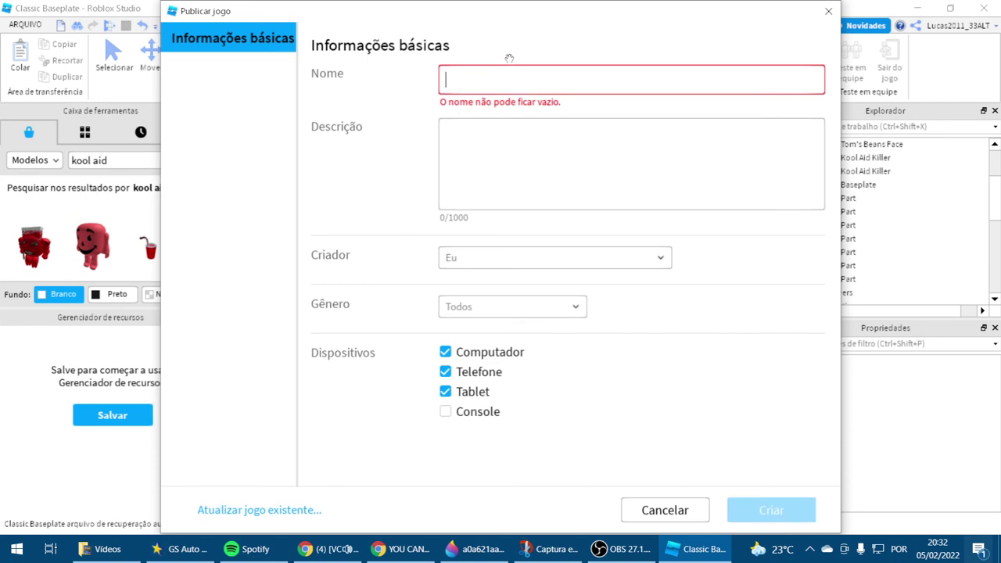
text(an a)
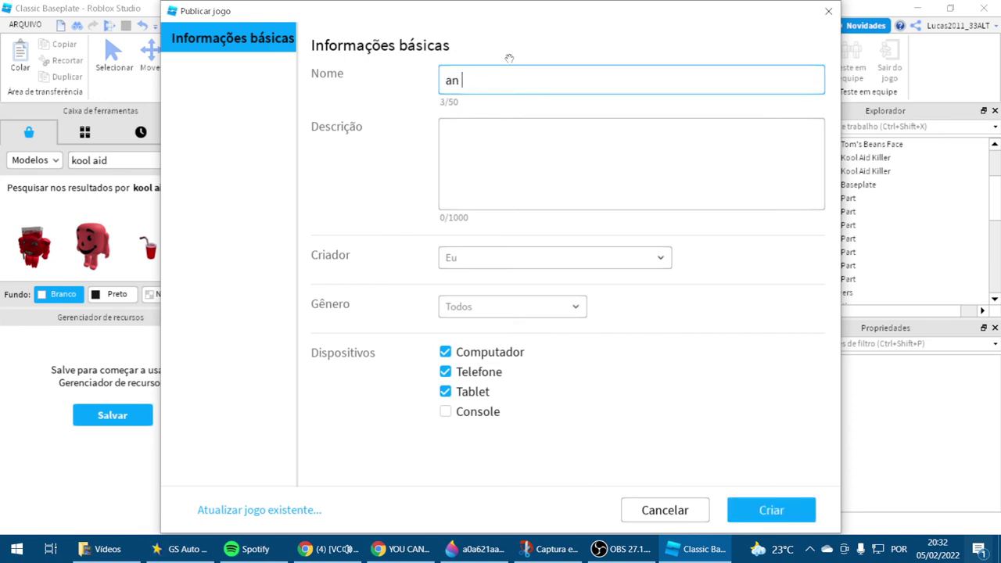
key(BackSpace)
key(BackSpace)
key(BackSpace)
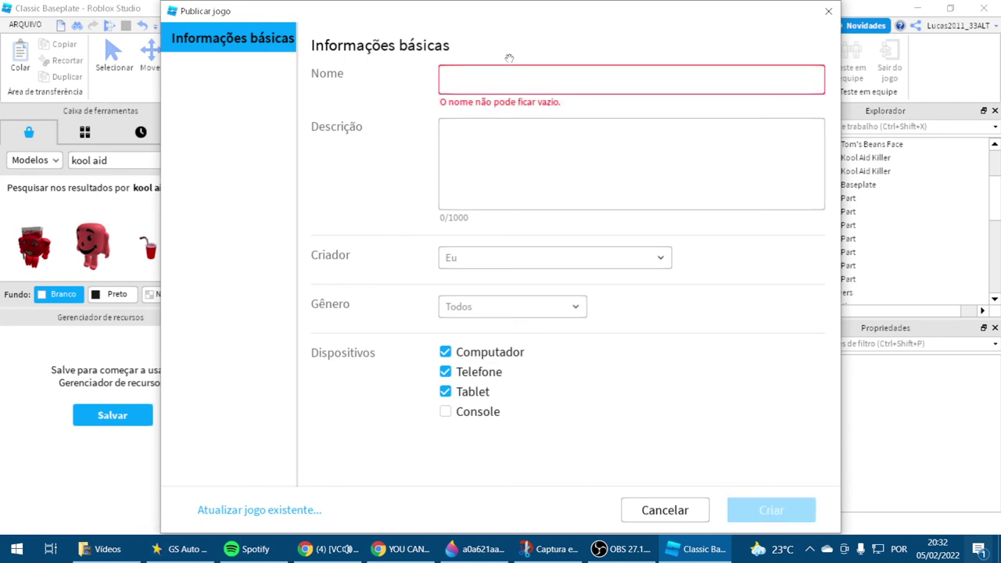
- Name the game "yes: the best game on roblox"
text(yes: the best game on roblox)
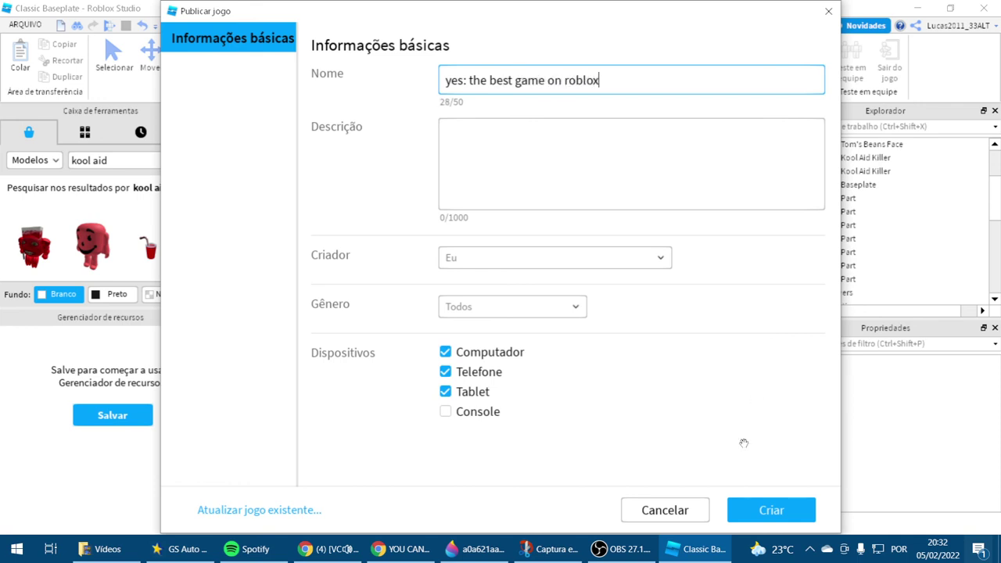
- Create the game on Roblox with the default creator, genre and device settings, and dismiss the publishing window
click(737, 504)
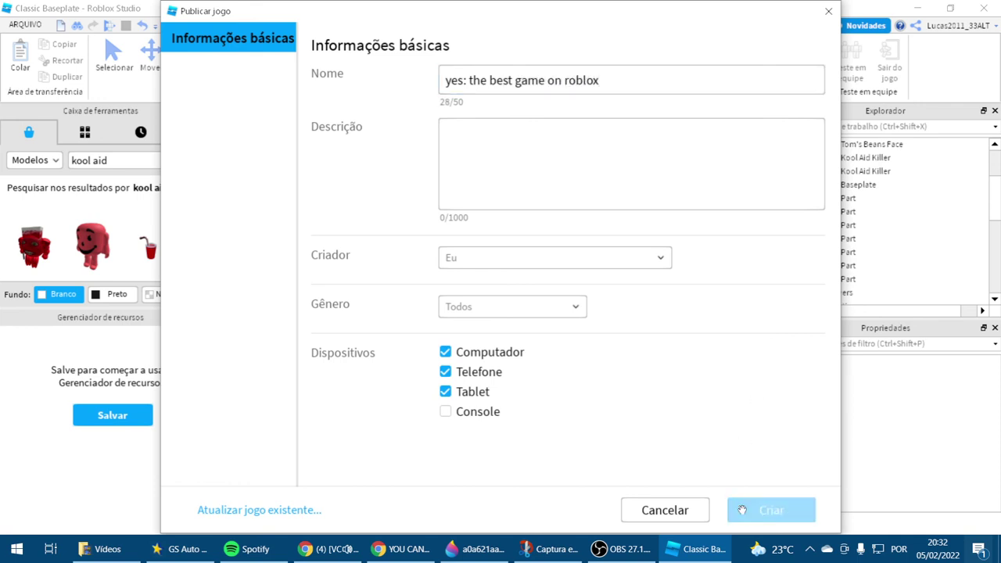
click(621, 549)
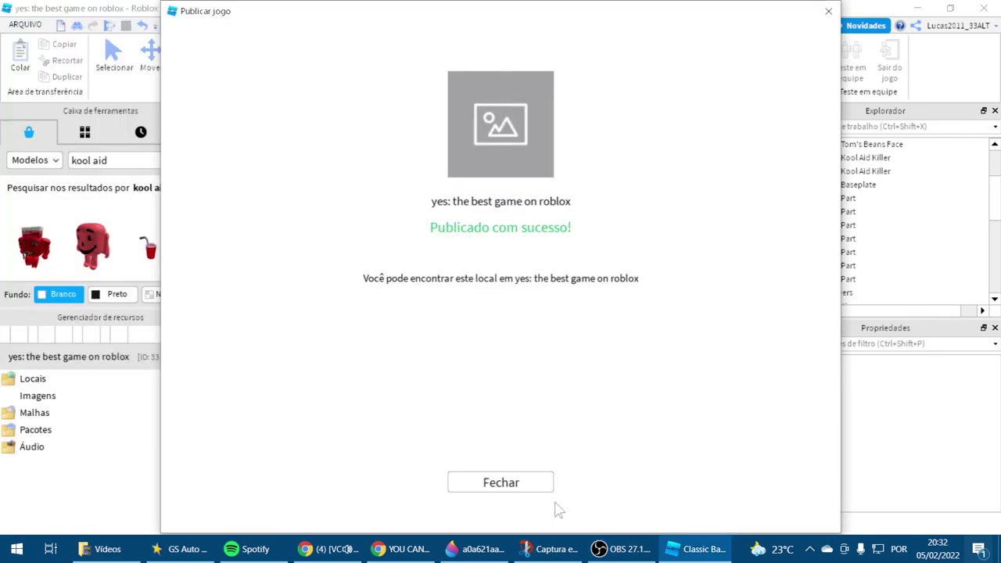
click(503, 485)
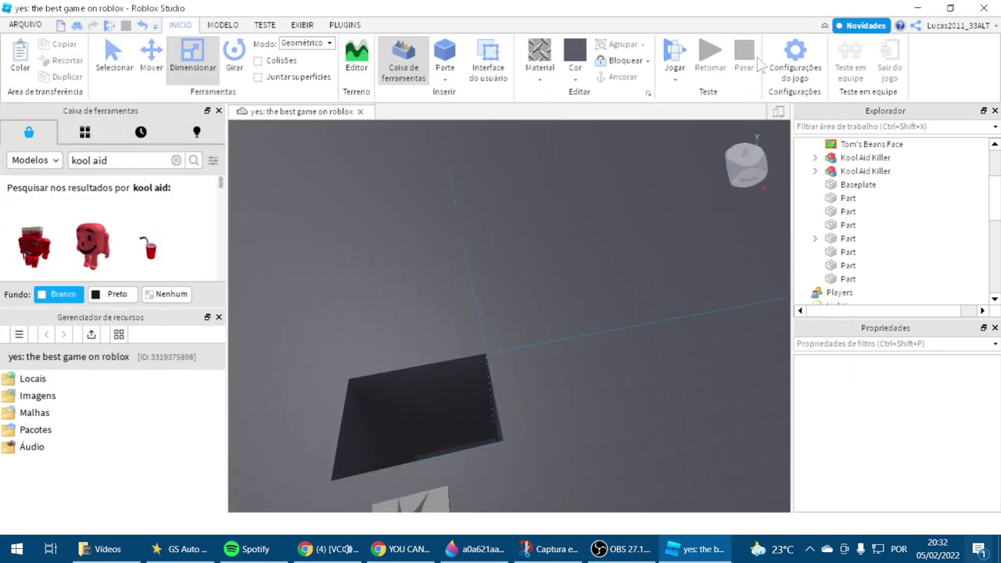
- Set the game's playability permission to Público in the game settings and save it
click(799, 62)
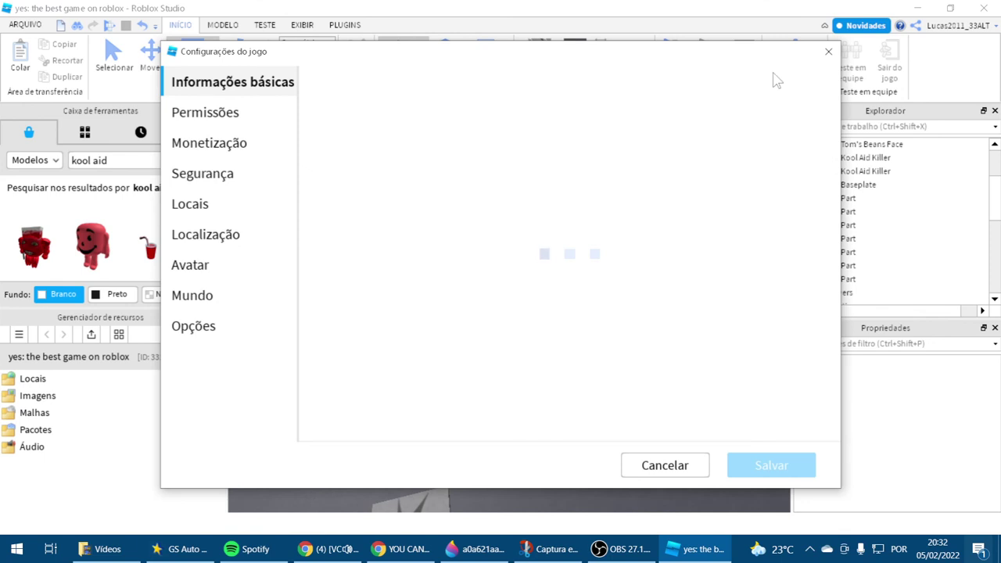
click(207, 118)
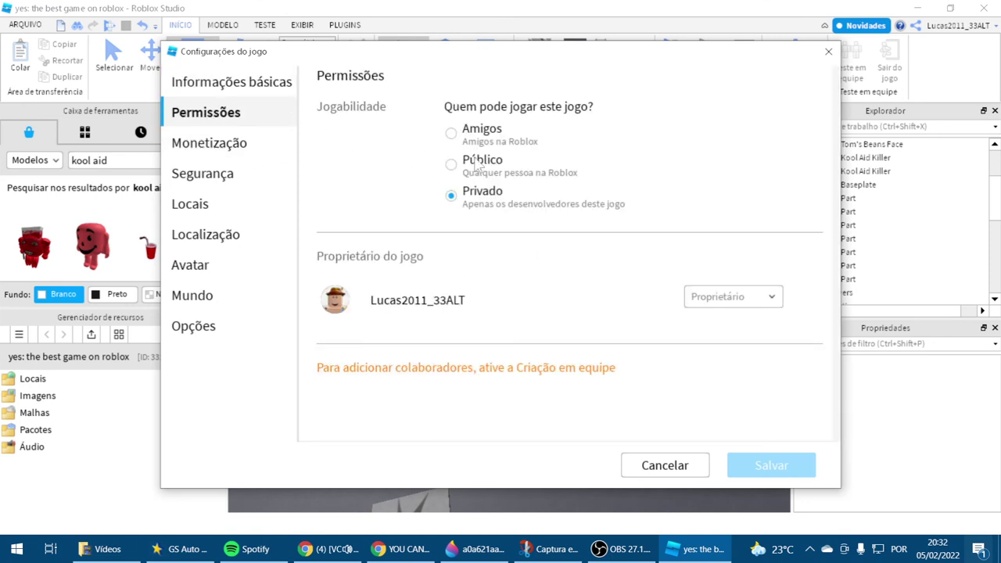
click(476, 161)
click(774, 472)
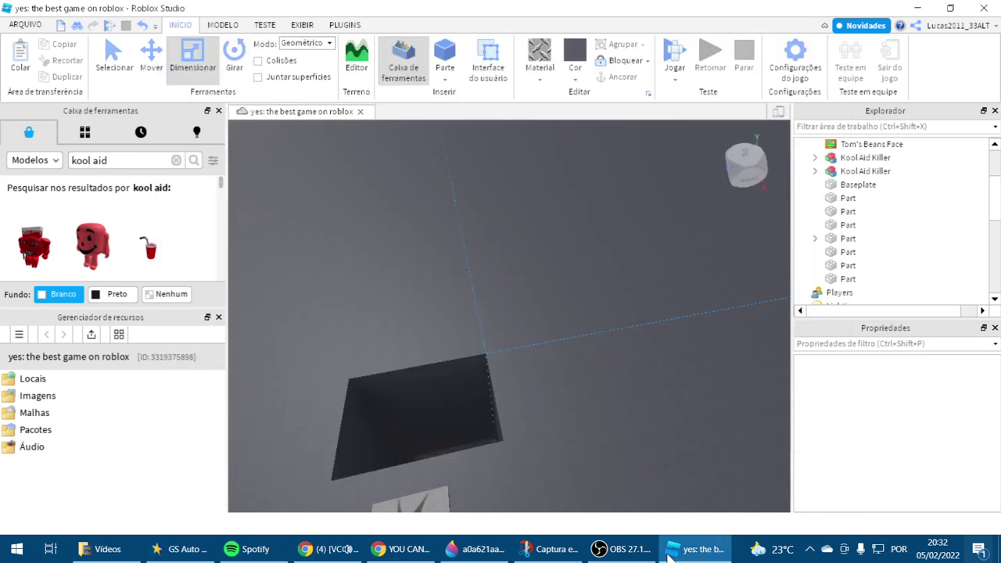
click(618, 549)
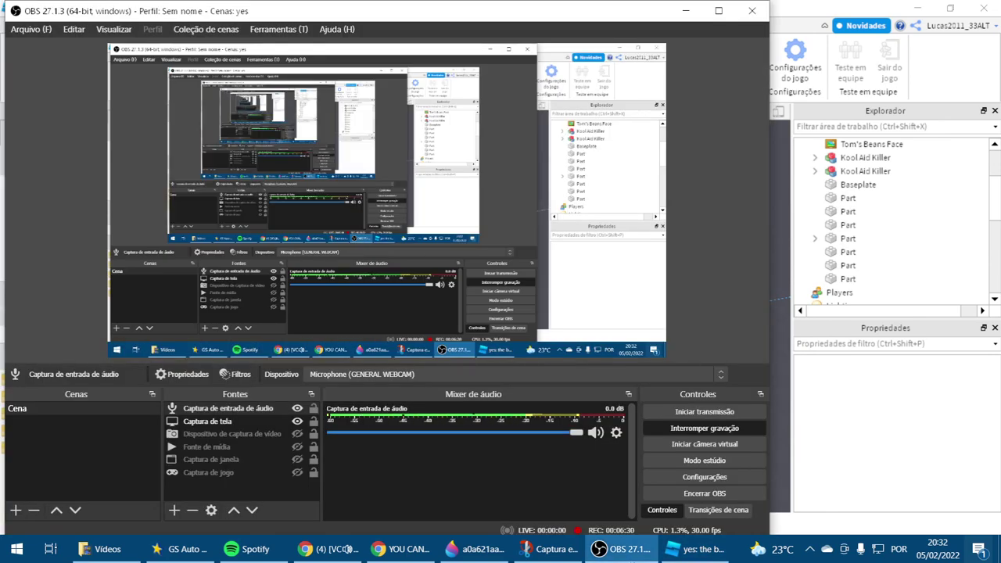